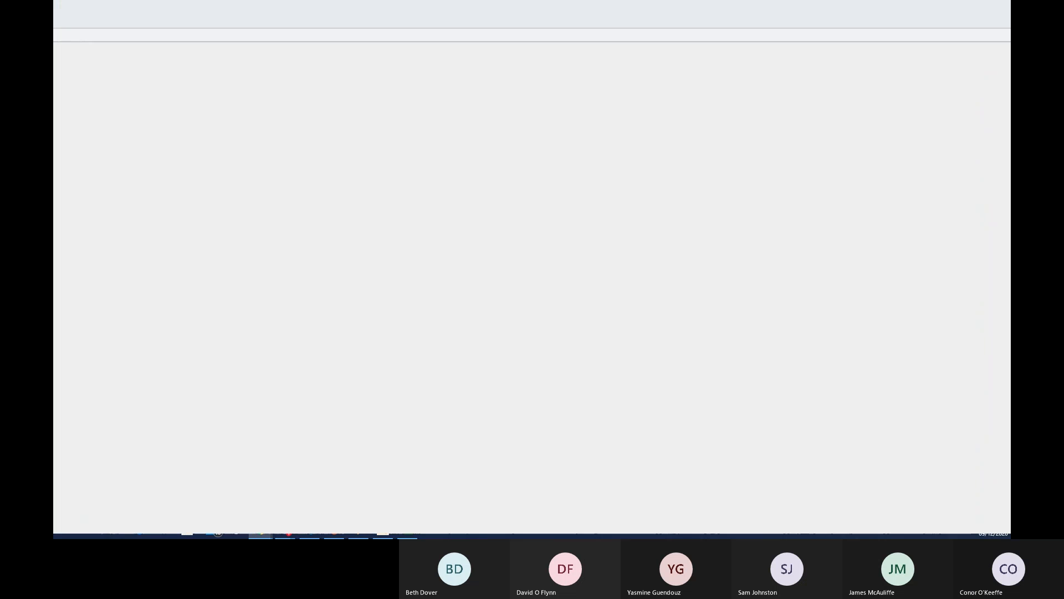
Switch to the remote Abaqus session and open the results of the stent job, viewing the stent inside the crimper.
key("alt+Tab")
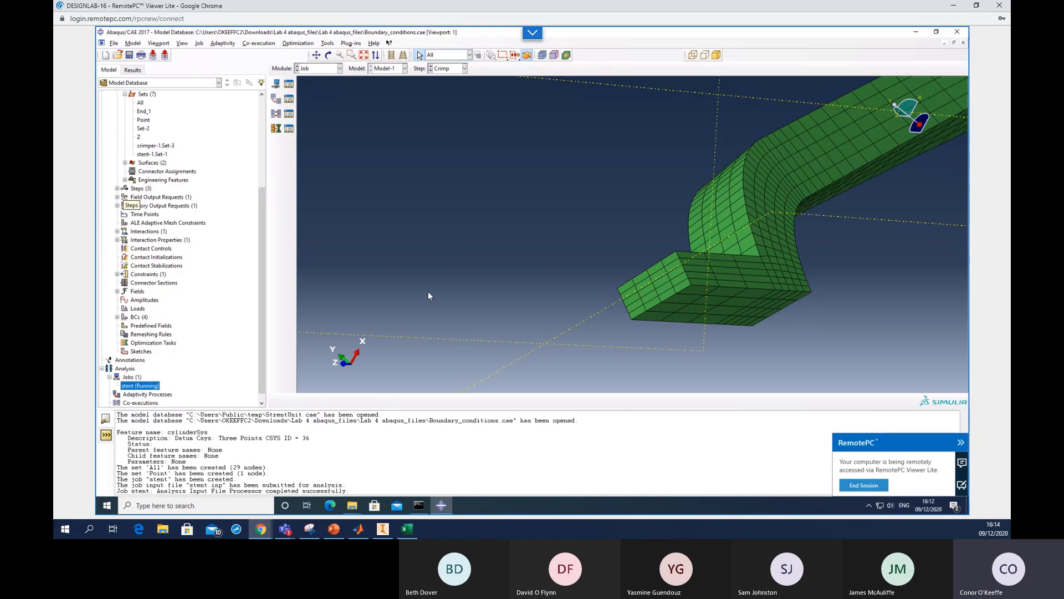
right_click(148, 387)
left_click(167, 472)
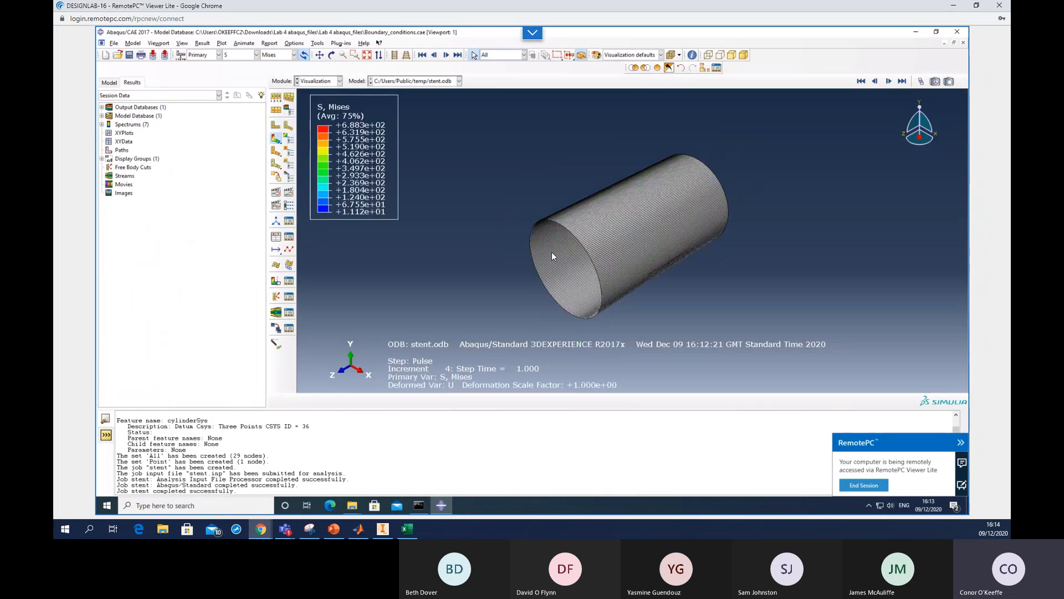
left_click_drag(551, 251, 862, 221, "ctrl+alt")
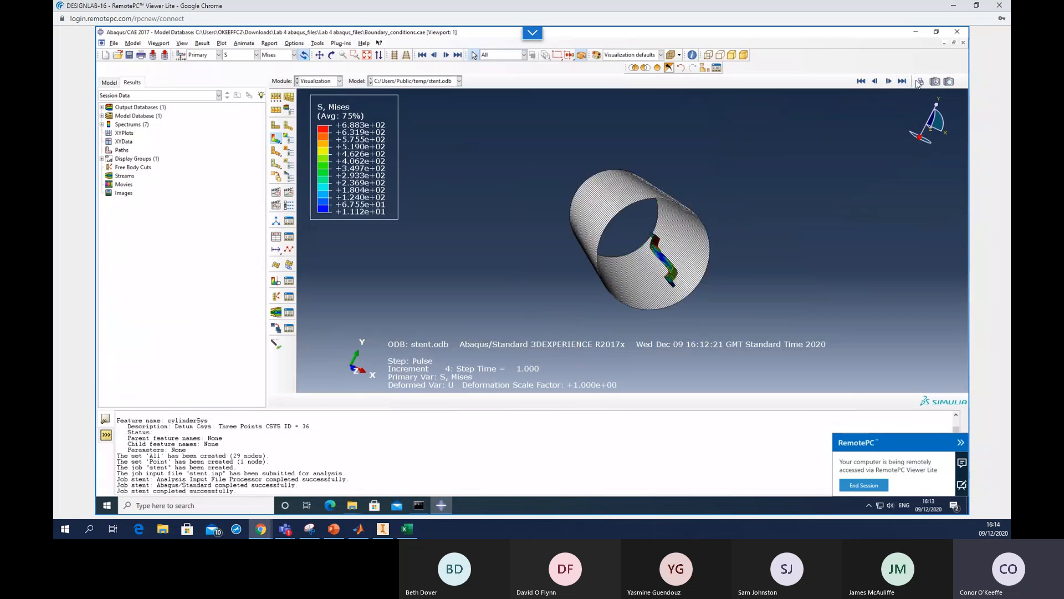
left_click(921, 81)
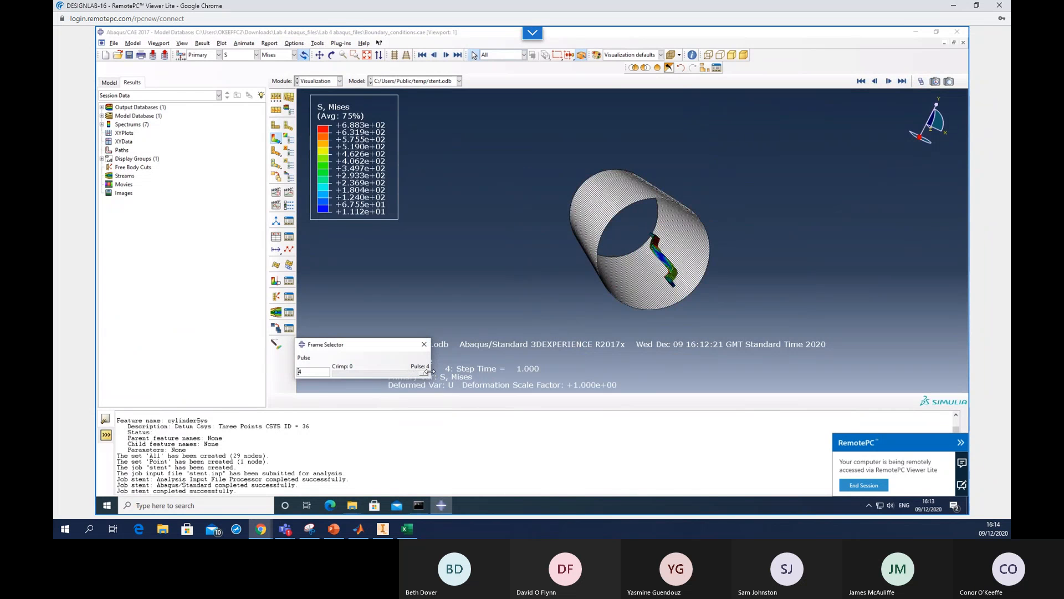
mouse_move(422, 374)
left_mouse_down()
mouse_move(311, 384)
mouse_move(430, 381)
left_mouse_up()
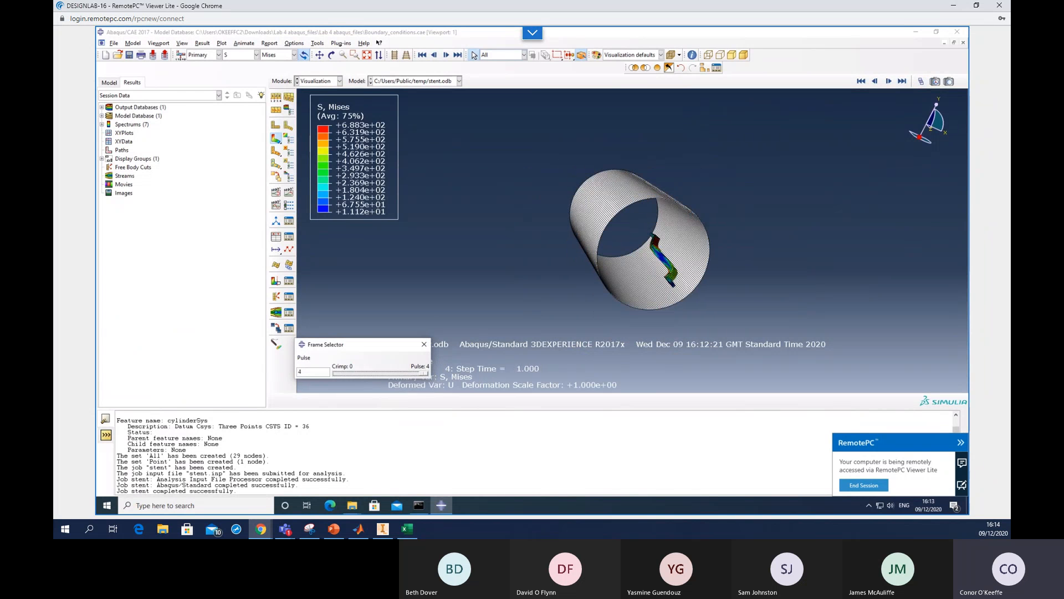
left_click(453, 284)
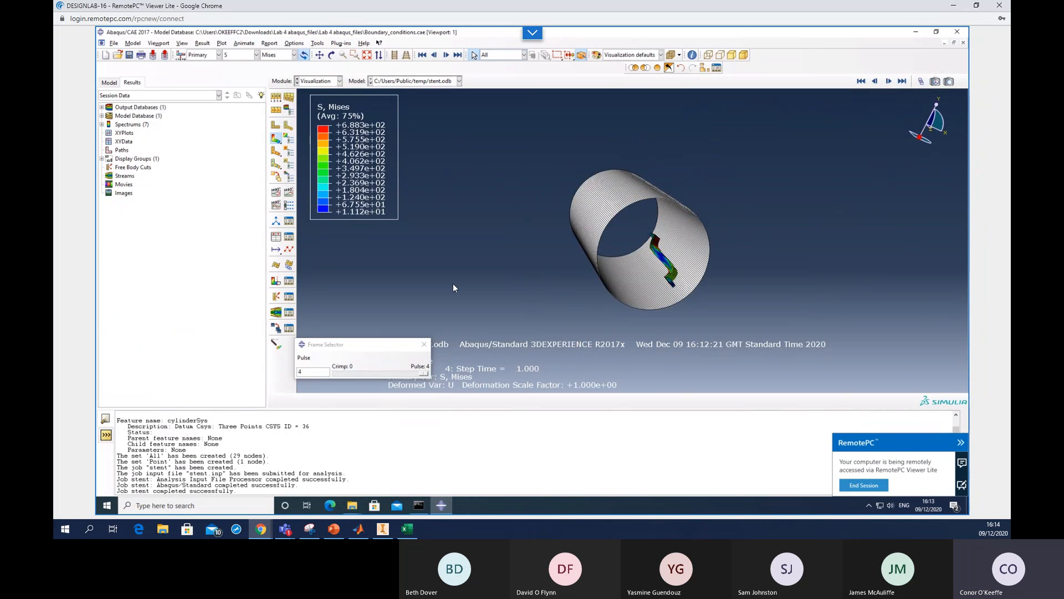
left_click(423, 346)
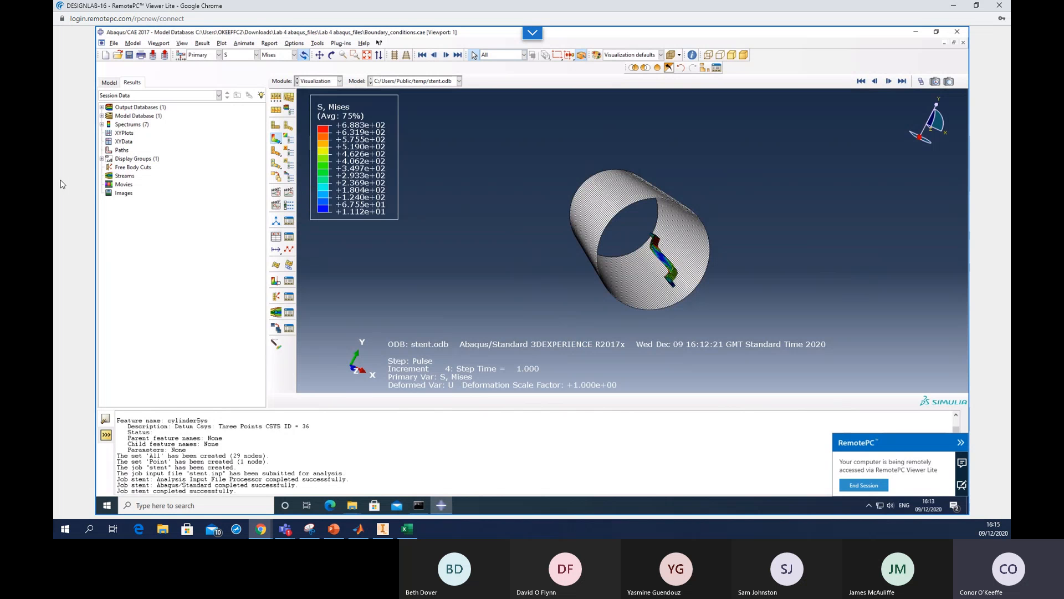
Start XY data extraction from ODB field output, with Unique Nodal position and reaction force magnitude (RF) as the variable.
left_click(279, 240)
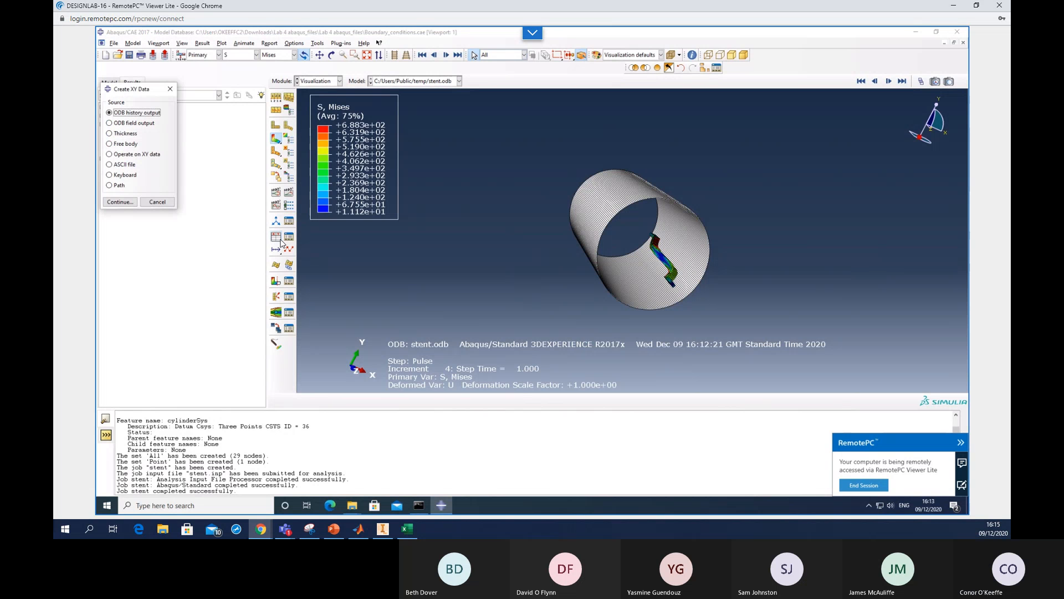
left_click(110, 123)
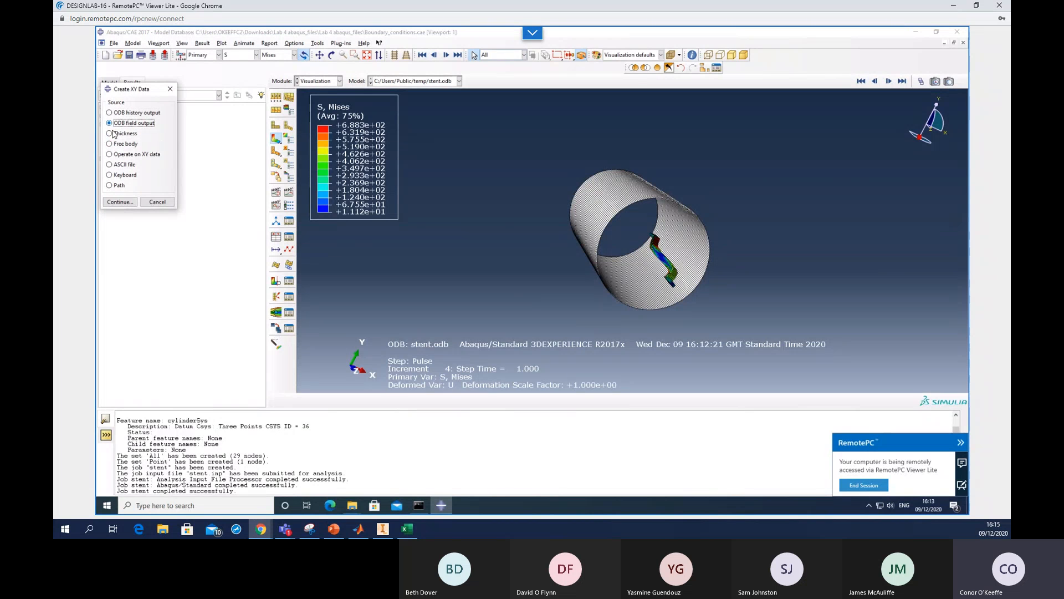
left_click(119, 201)
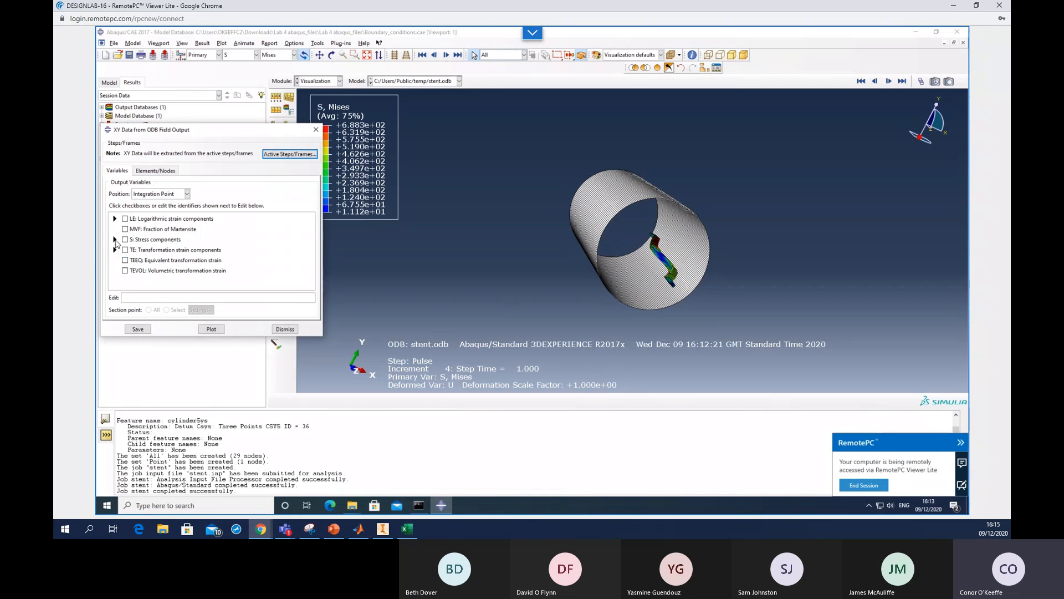
left_click(159, 195)
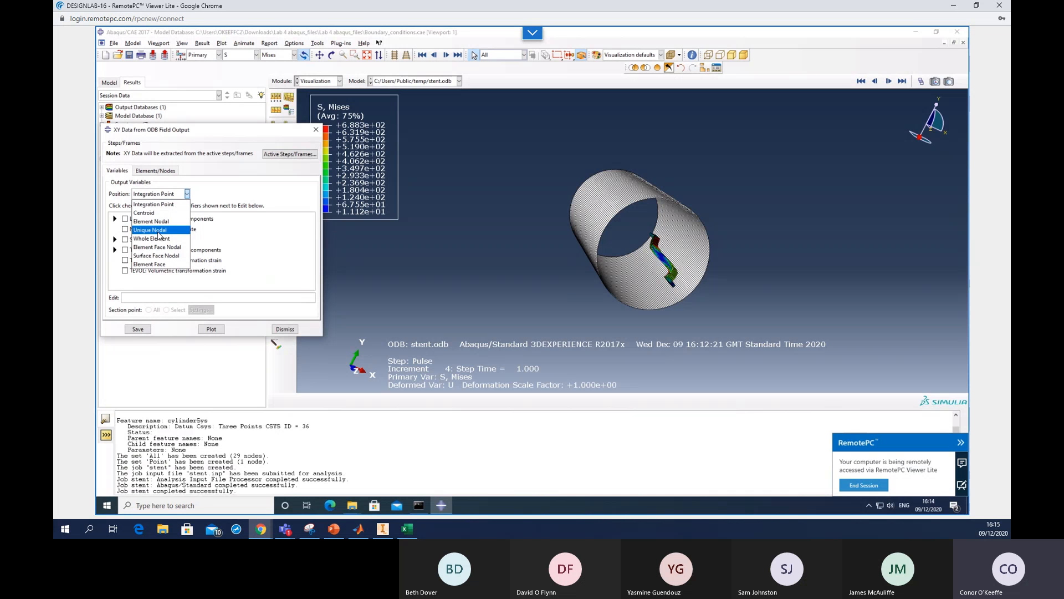
left_click(158, 231)
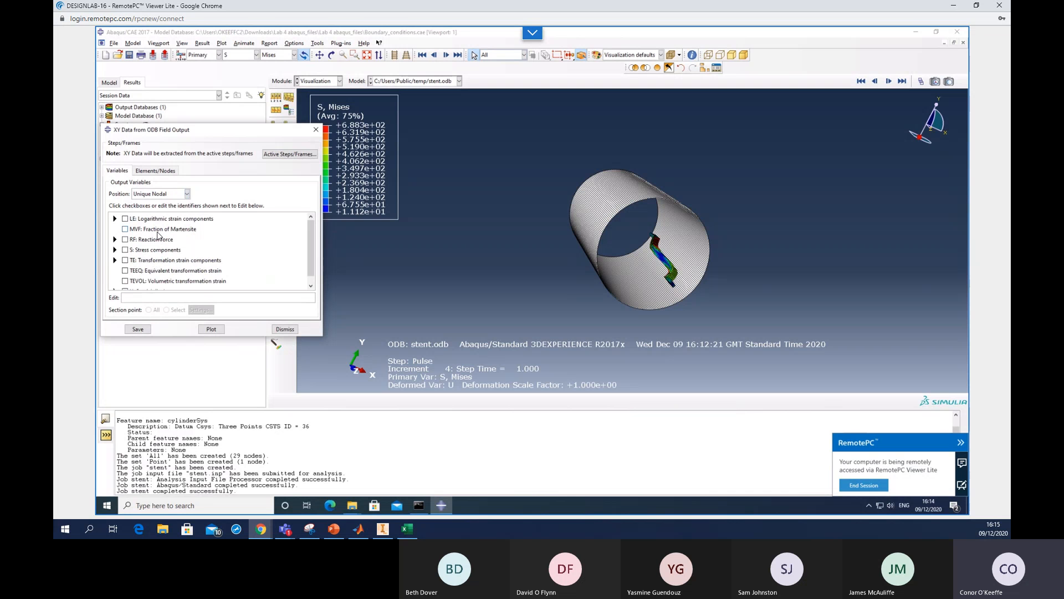
left_click(116, 239)
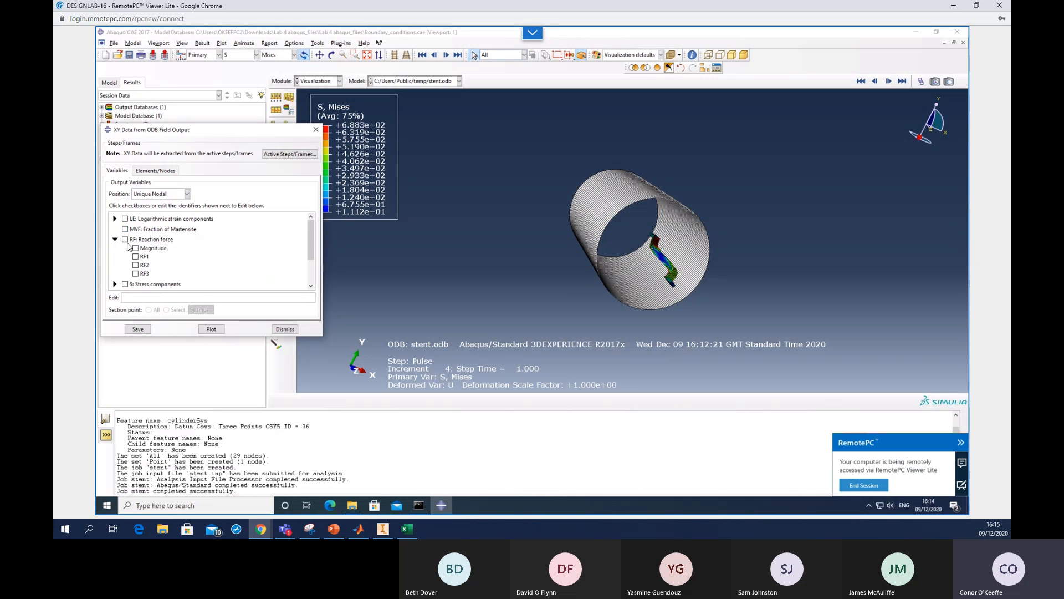
left_click(136, 248)
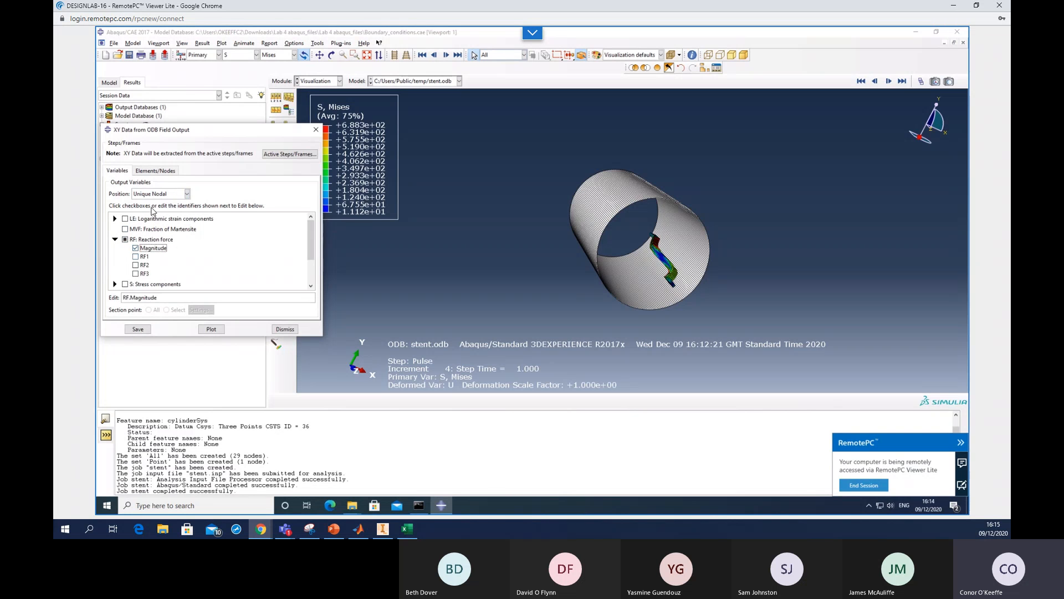
Save the XY data for node set CRIMPER-1.SET-3 under default names, with its nodes highlighted in the model, and close the extraction dialog.
left_click(156, 170)
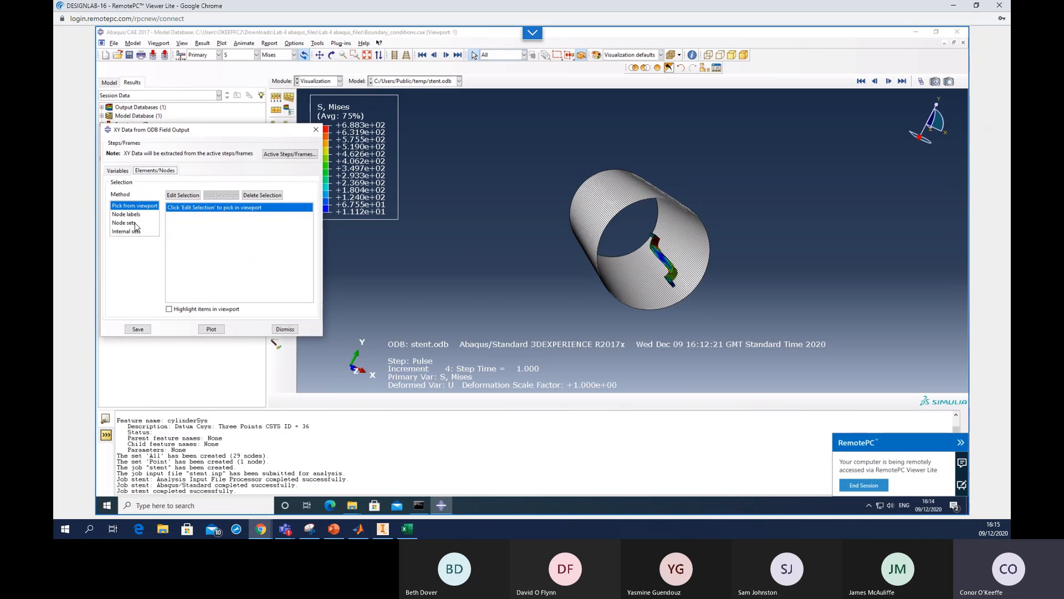
left_click(133, 224)
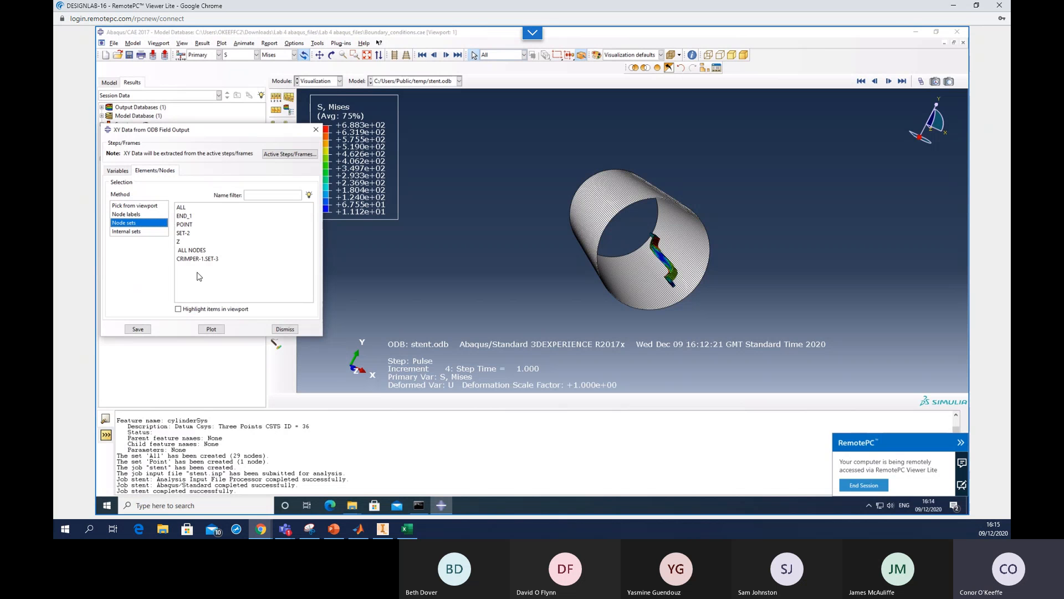
left_click(195, 259)
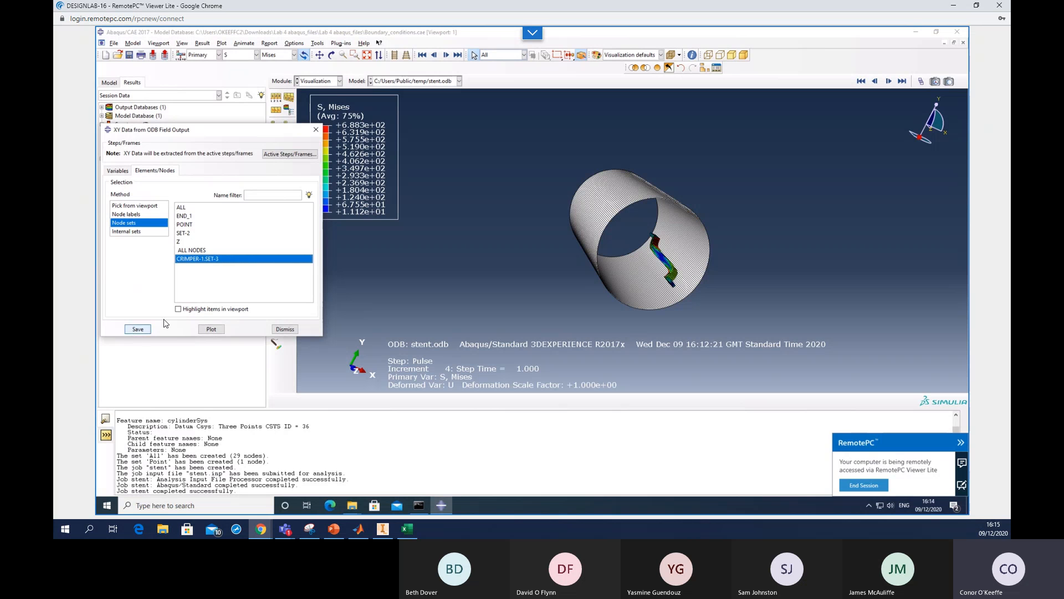
left_click(178, 309)
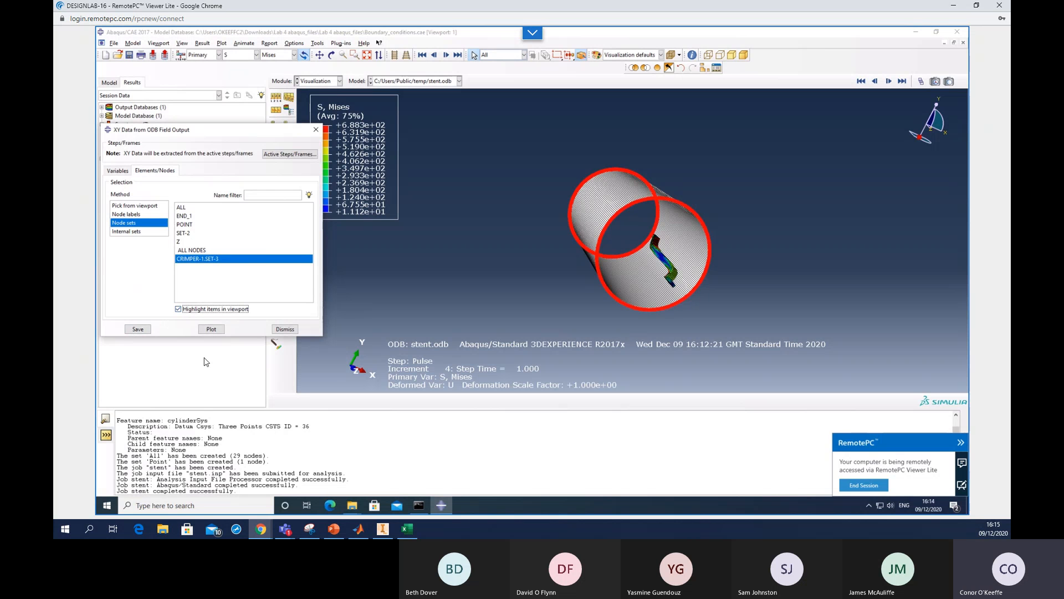
left_click(137, 330)
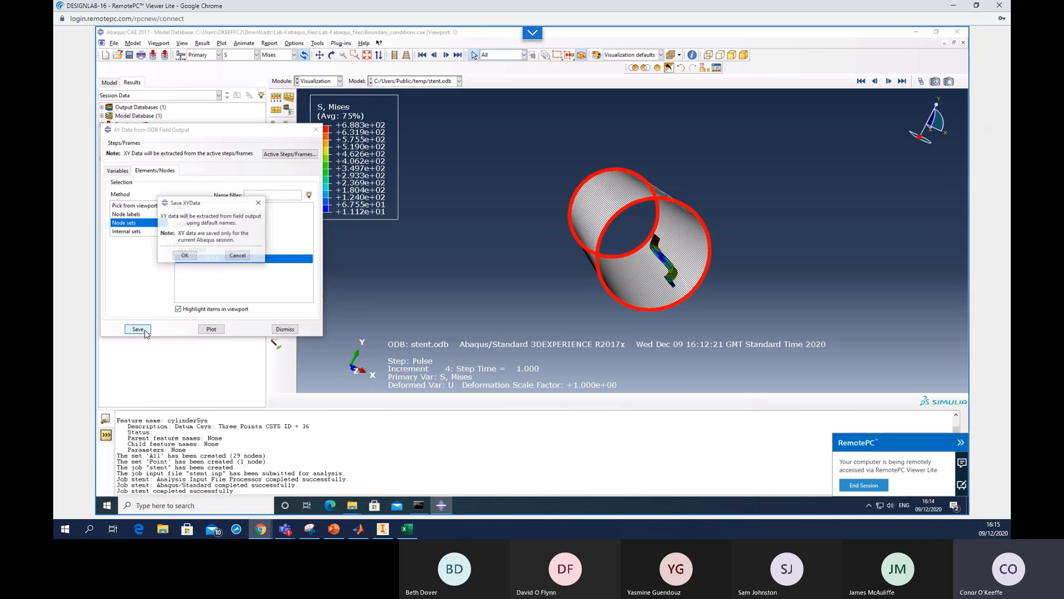
left_click(184, 257)
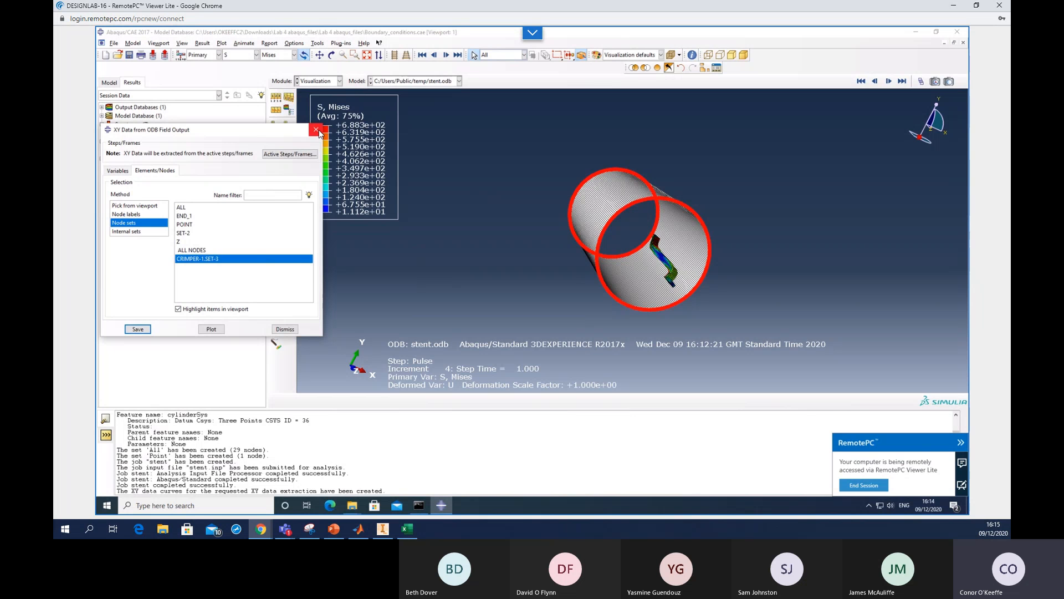
left_click(127, 171)
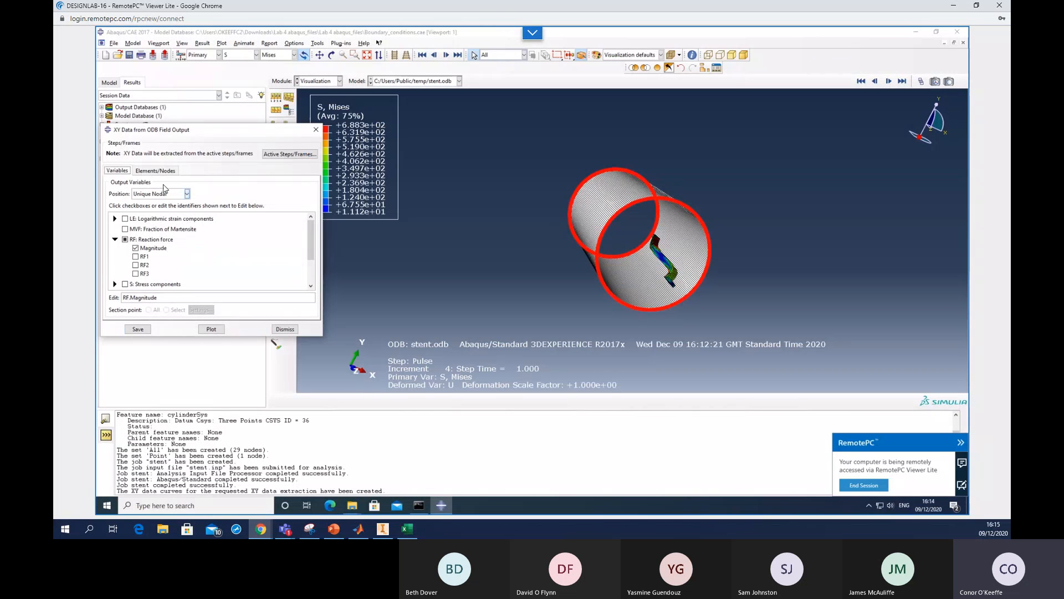
left_click(316, 130)
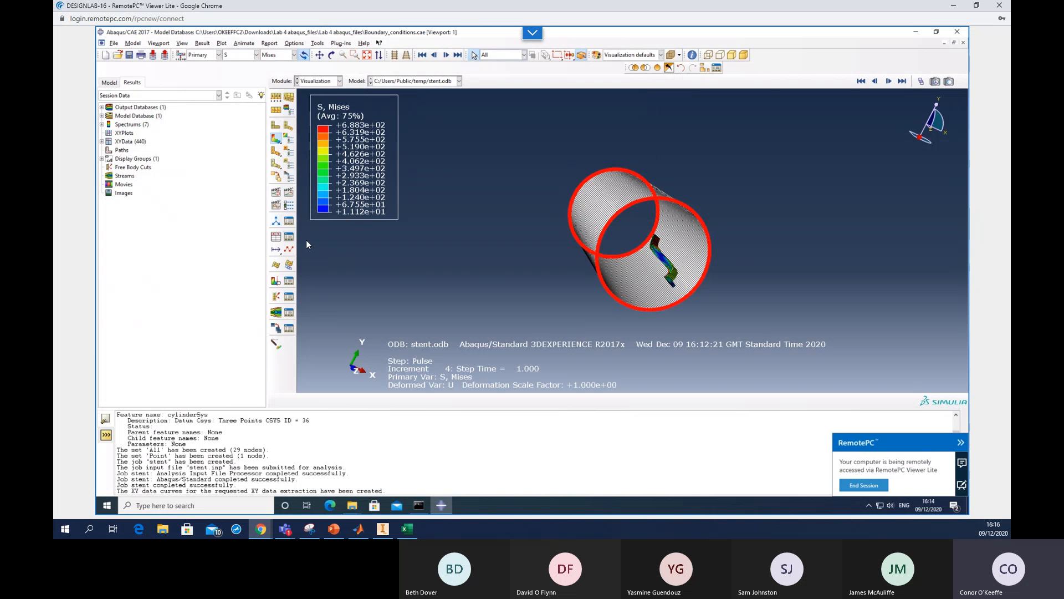
Review the list of extracted reaction force curves in the XY Data Manager.
left_click(289, 237)
left_click(487, 152)
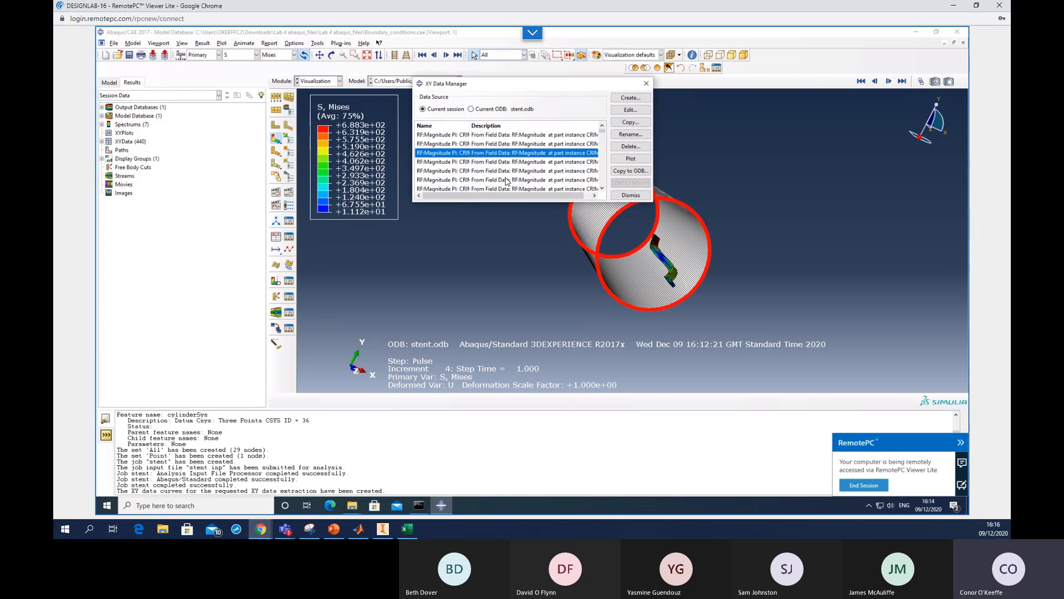
left_click(506, 181)
left_click(646, 83)
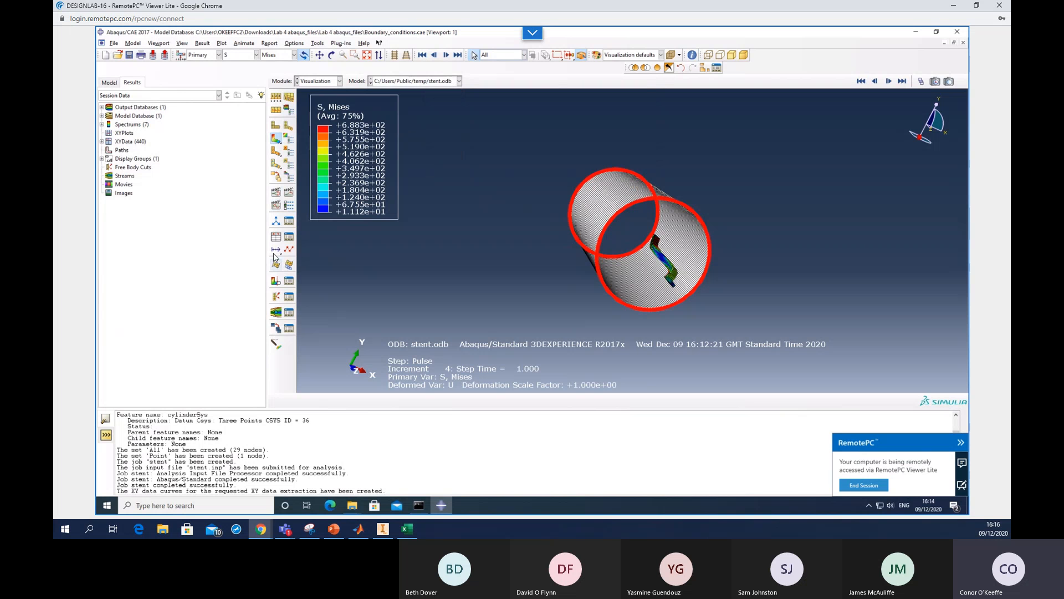
Start creating new XY data with the Operate on XY data source.
left_click(276, 238)
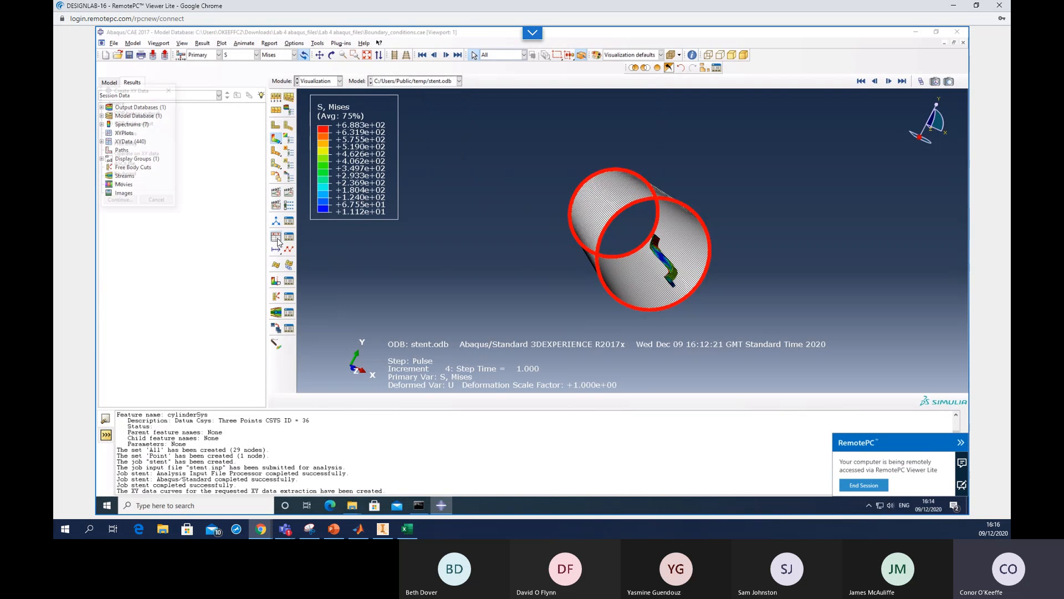
left_click(109, 155)
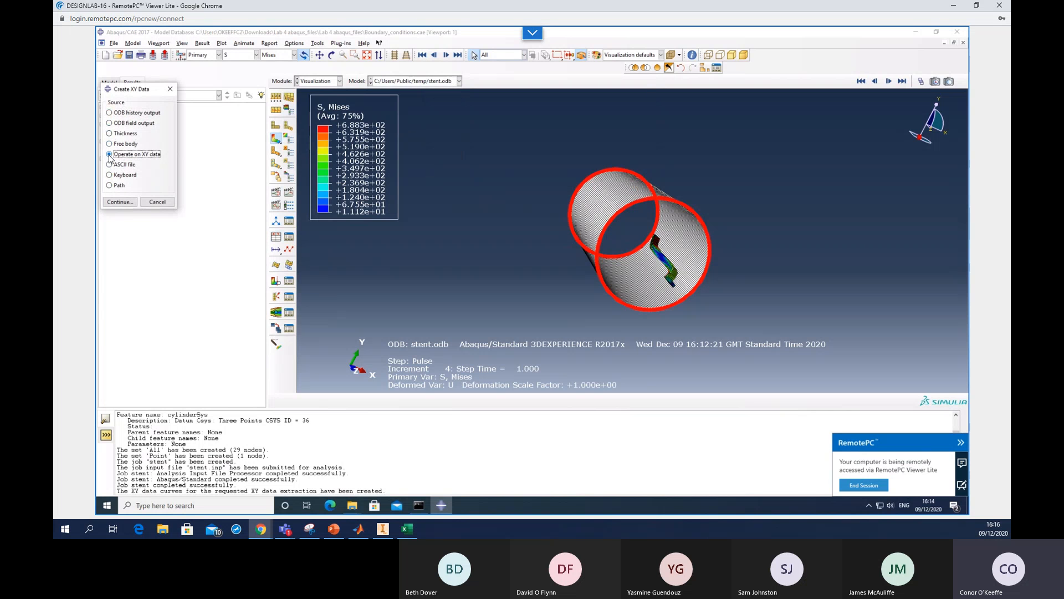
left_click(123, 203)
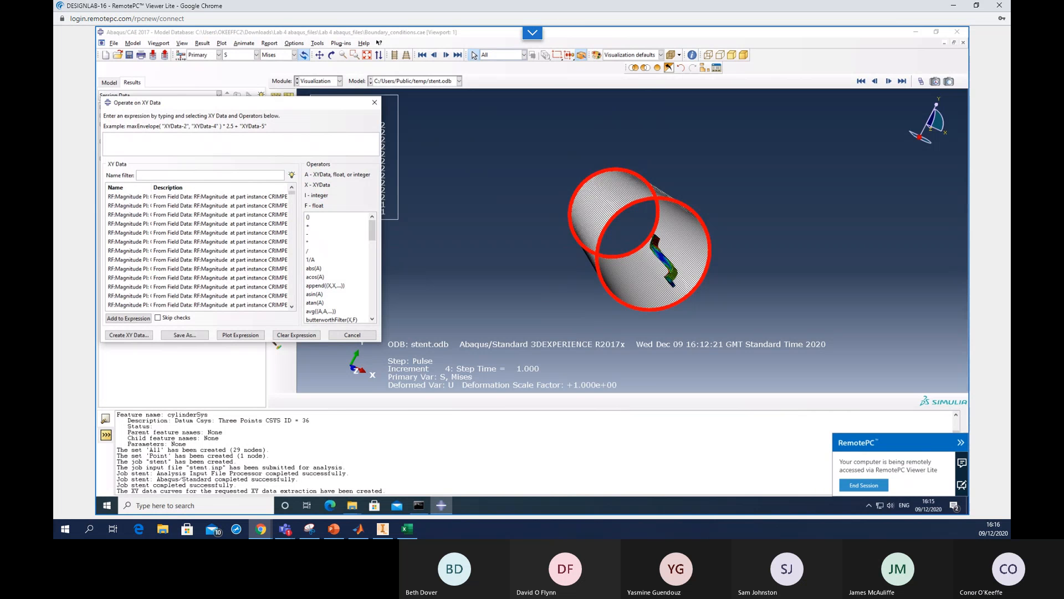
left_click(314, 267)
scroll(338, 275, "down", 2)
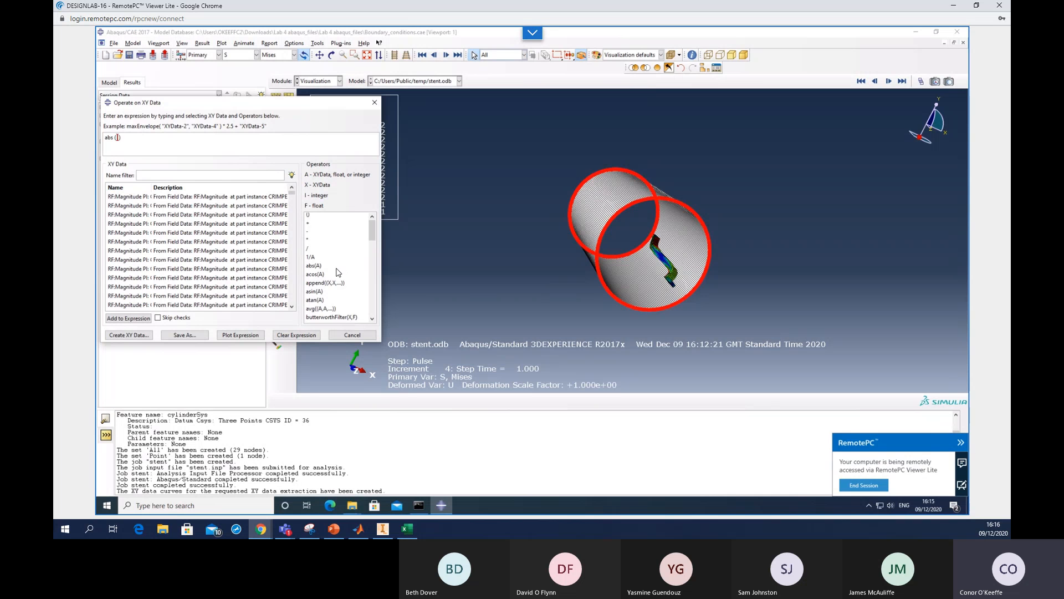
scroll(332, 281, "down", 2)
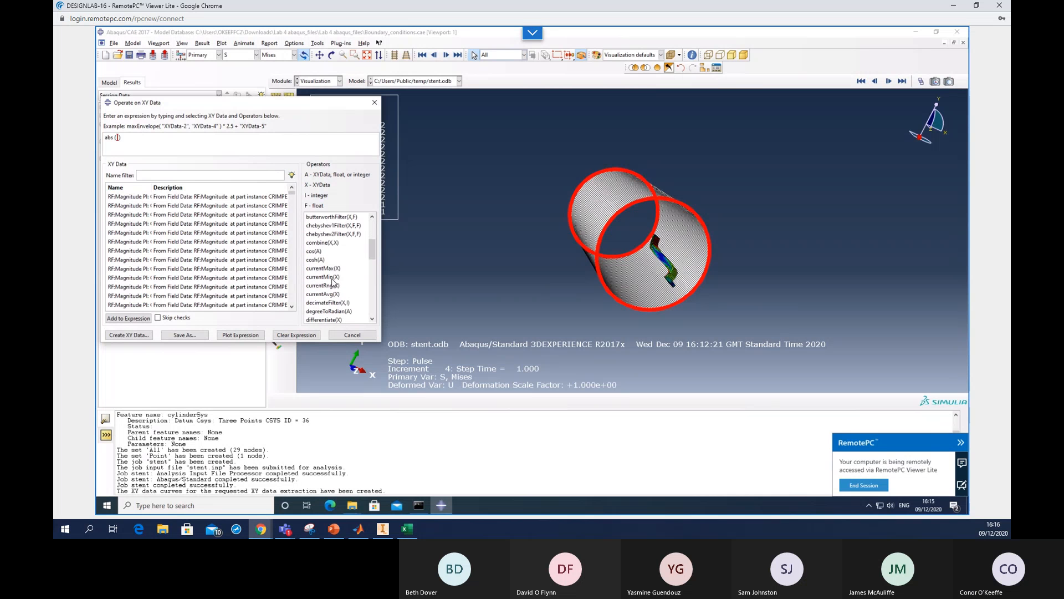
left_click_drag(126, 137, 105, 138)
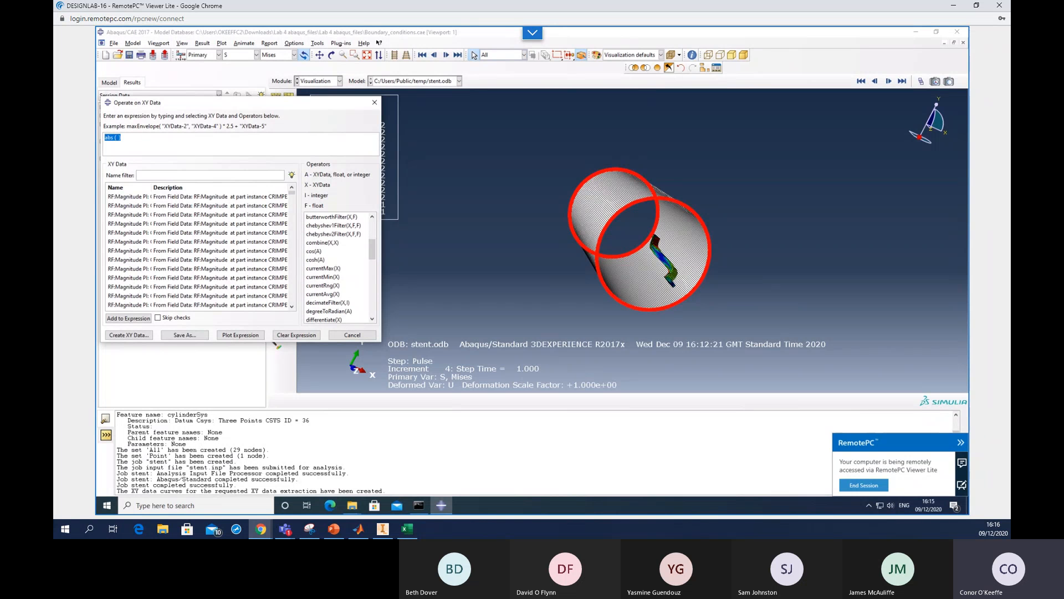
type("abs")
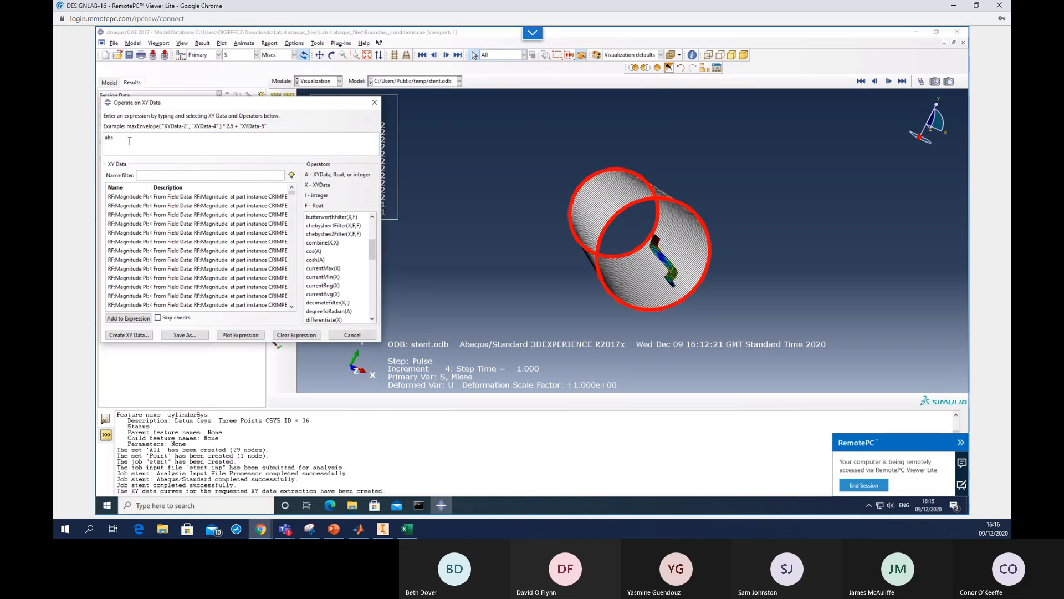
key("BackSpace")
key("BackSpace")
left_click(351, 309)
scroll(350, 307, "down", 4)
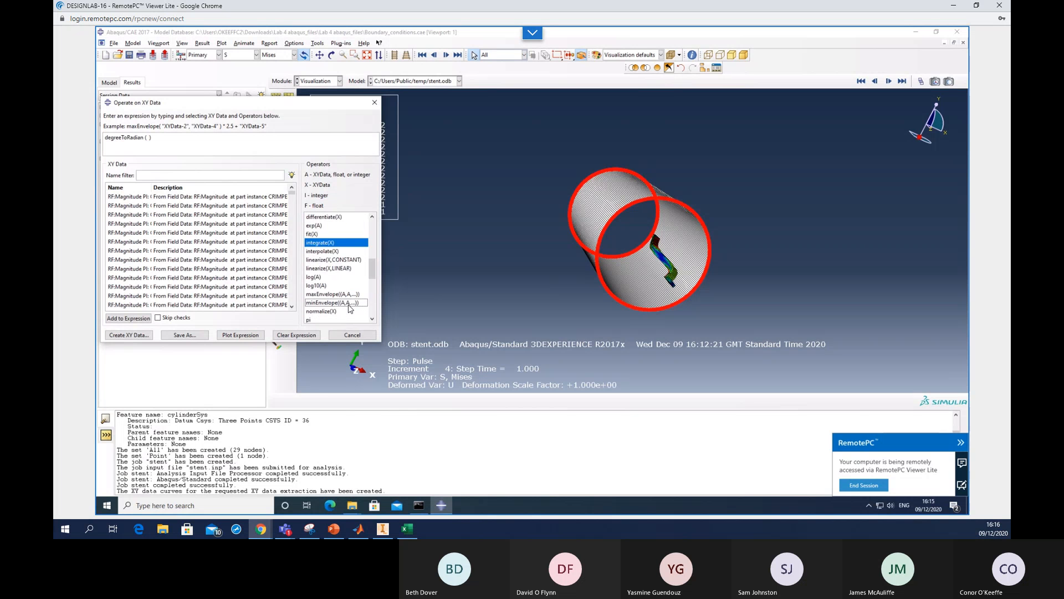
left_click(349, 305)
scroll(348, 305, "down", 4)
mouse_move(320, 274)
left_mouse_down()
mouse_move(324, 289)
mouse_move(333, 279)
left_mouse_up()
scroll(332, 302, "down", 3)
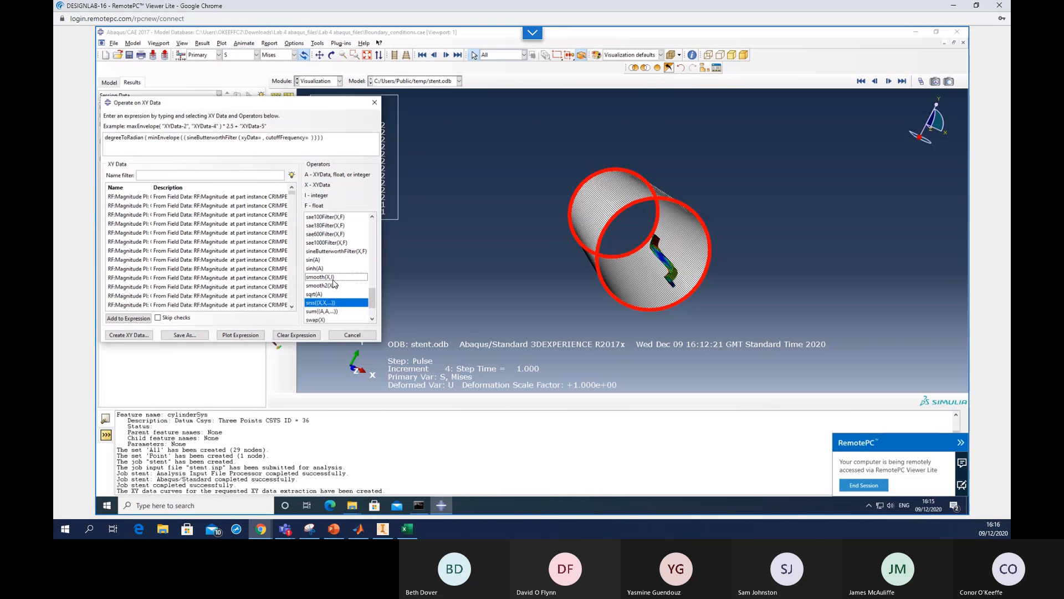
left_click(328, 311)
double_click(328, 312)
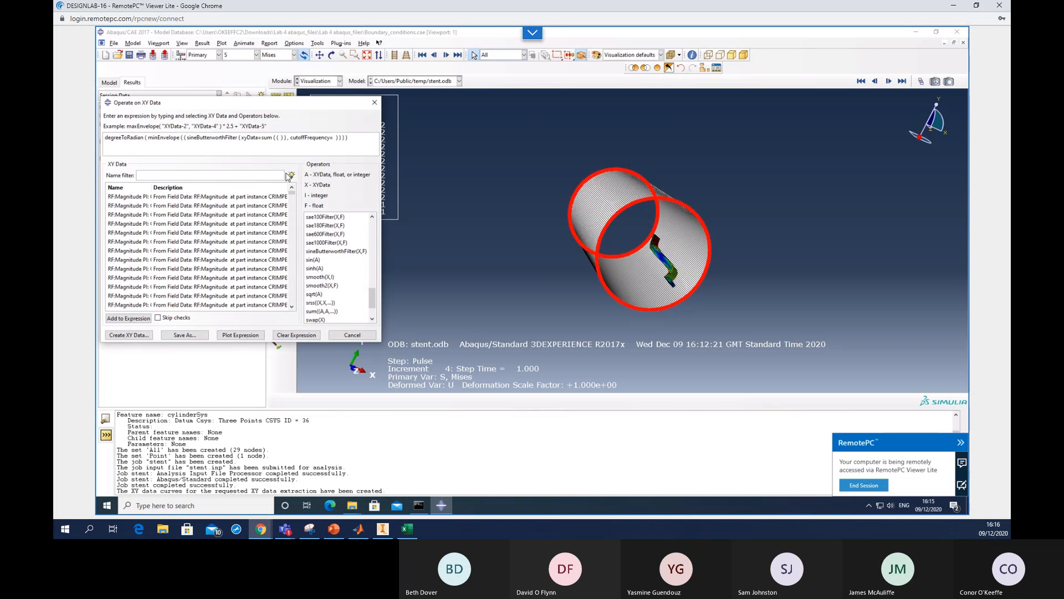
left_click_drag(348, 137, 103, 137)
key("BackSpace")
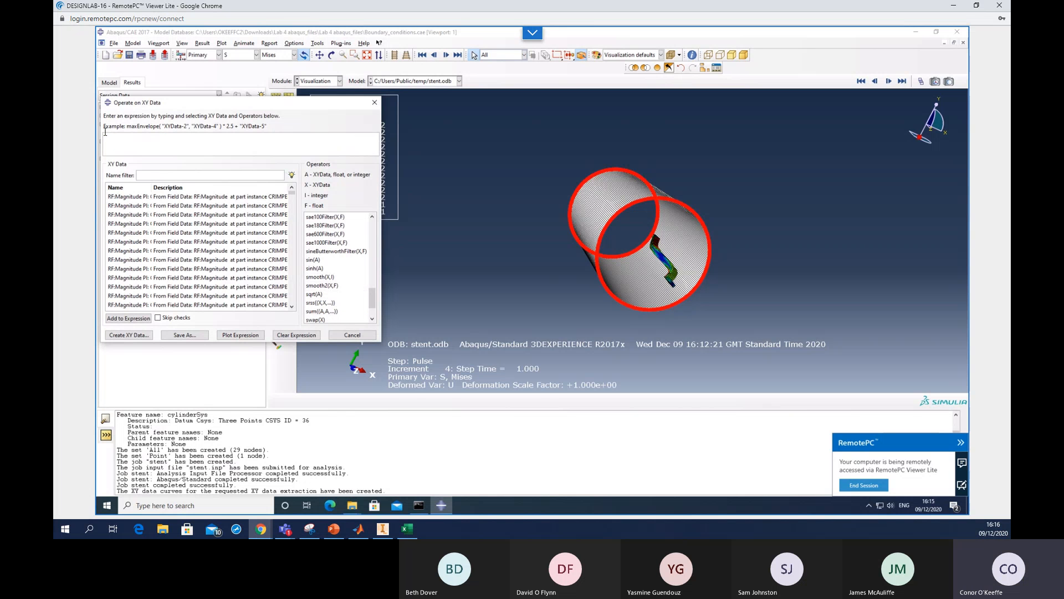
Build a sum expression containing all the extracted RF magnitude curves of the CRIMPER-1 nodes.
left_click(318, 311)
double_click(318, 312)
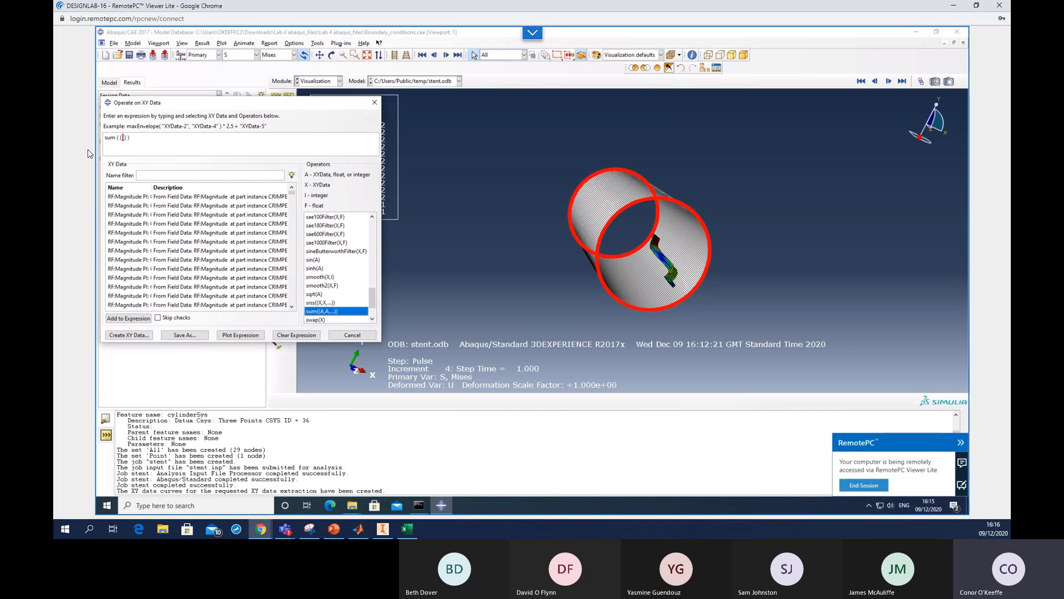
left_click(122, 137)
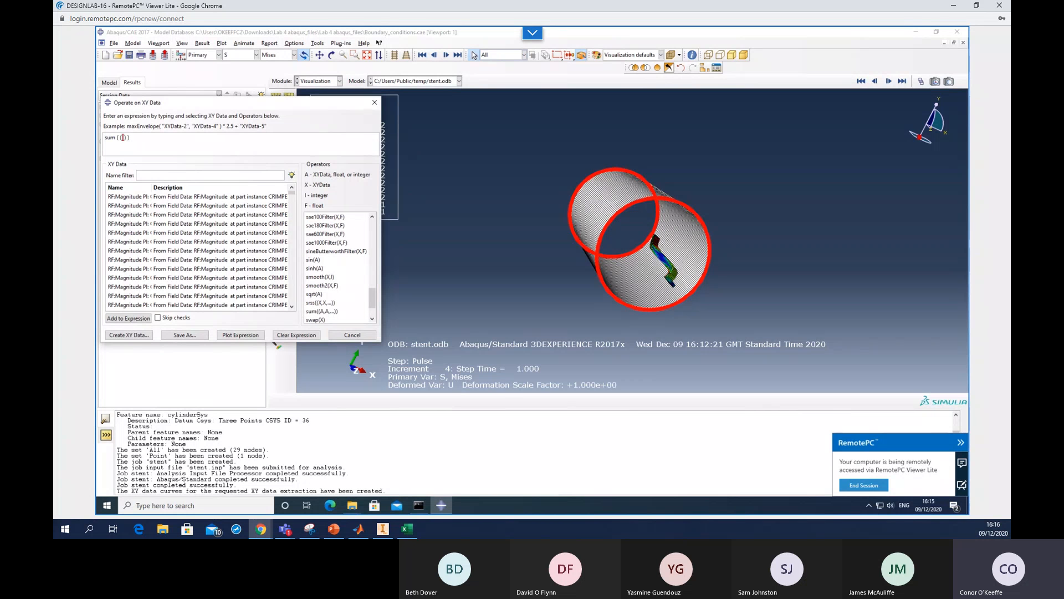
left_click(126, 196)
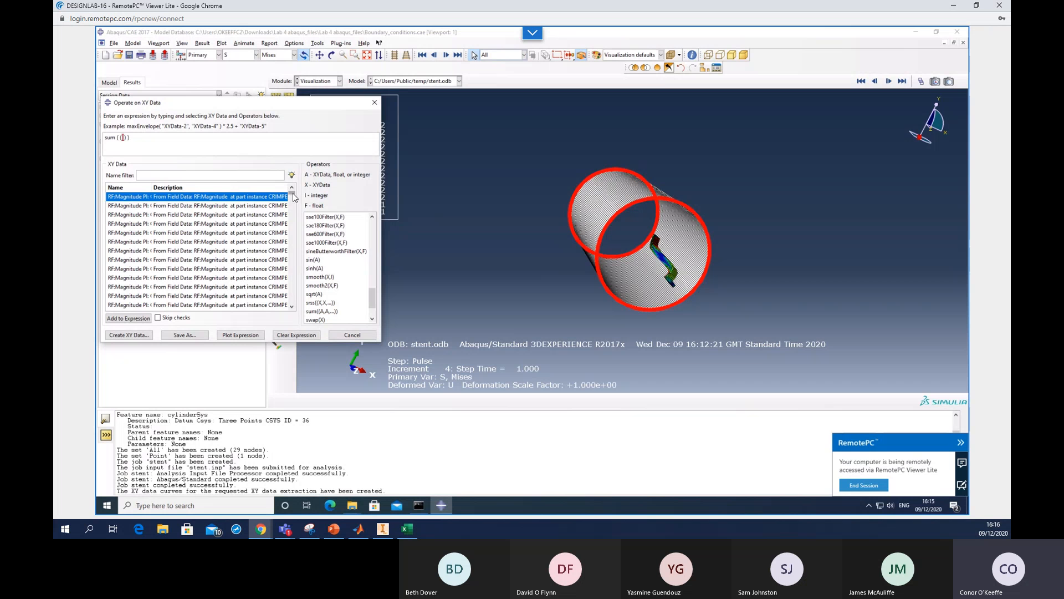
left_click_drag(292, 193, 293, 311)
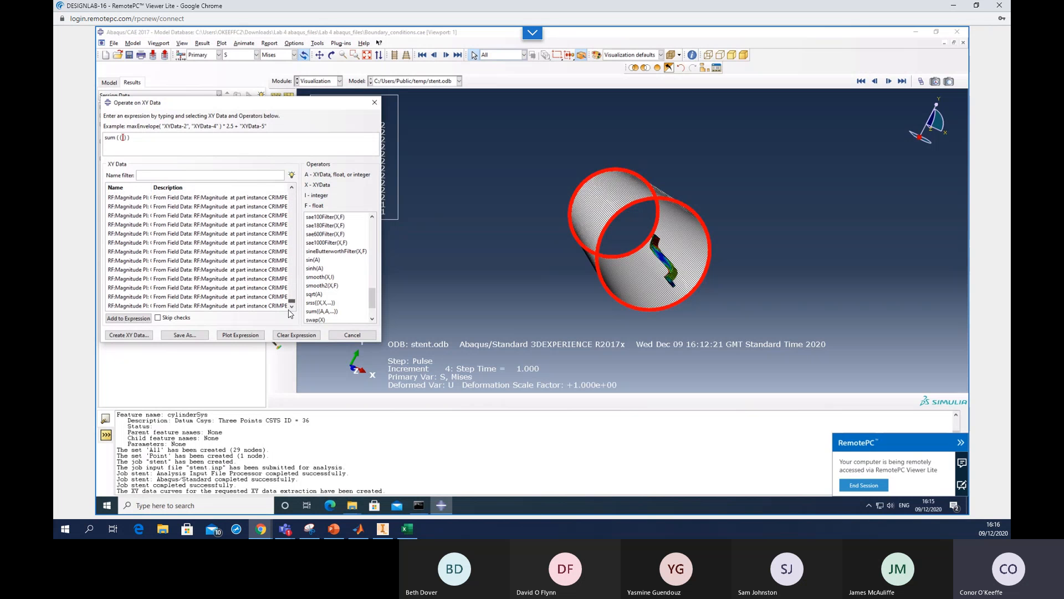
left_click(166, 309, "shift")
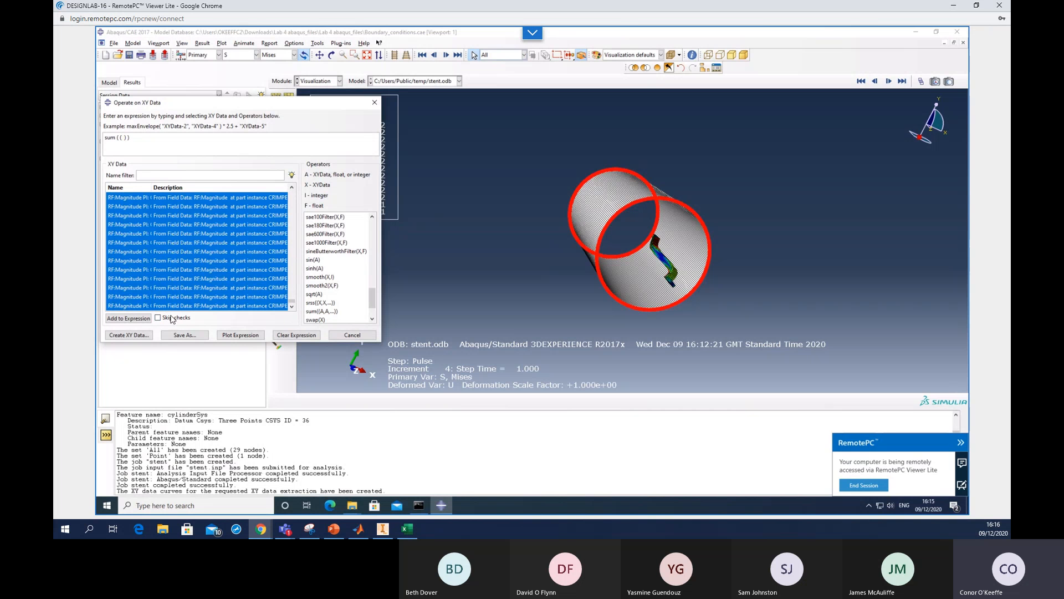
left_click(128, 318)
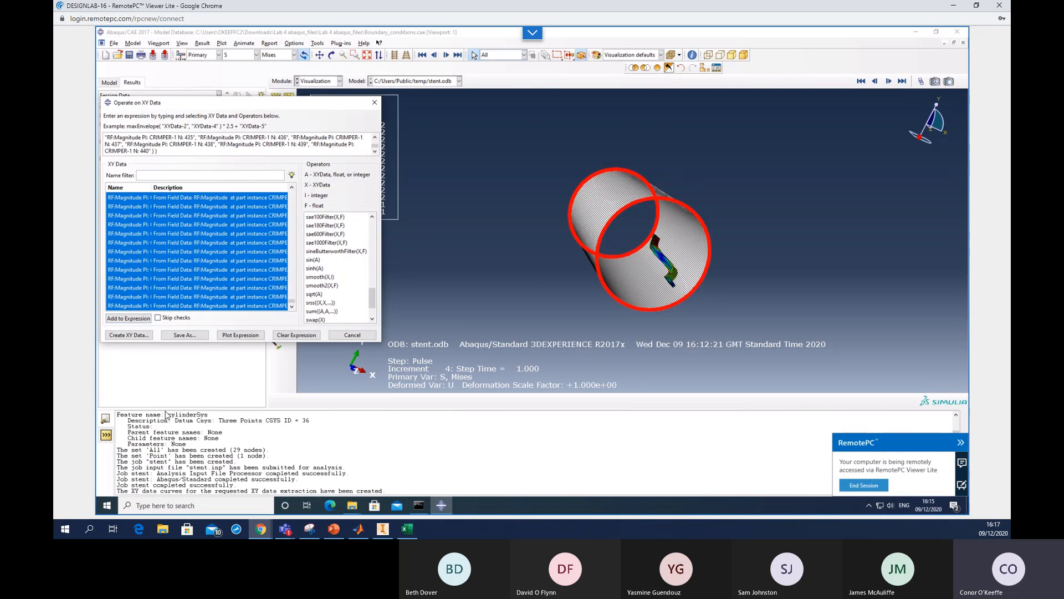
Save the summed reaction force expression as XY data named totalReactionForce.
left_click(180, 335)
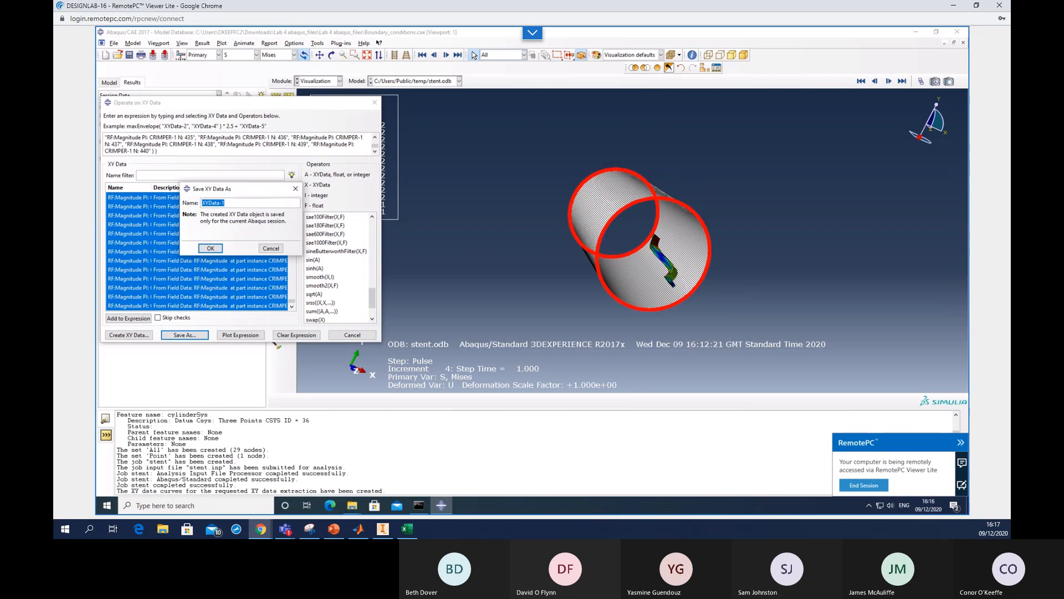
type("t")
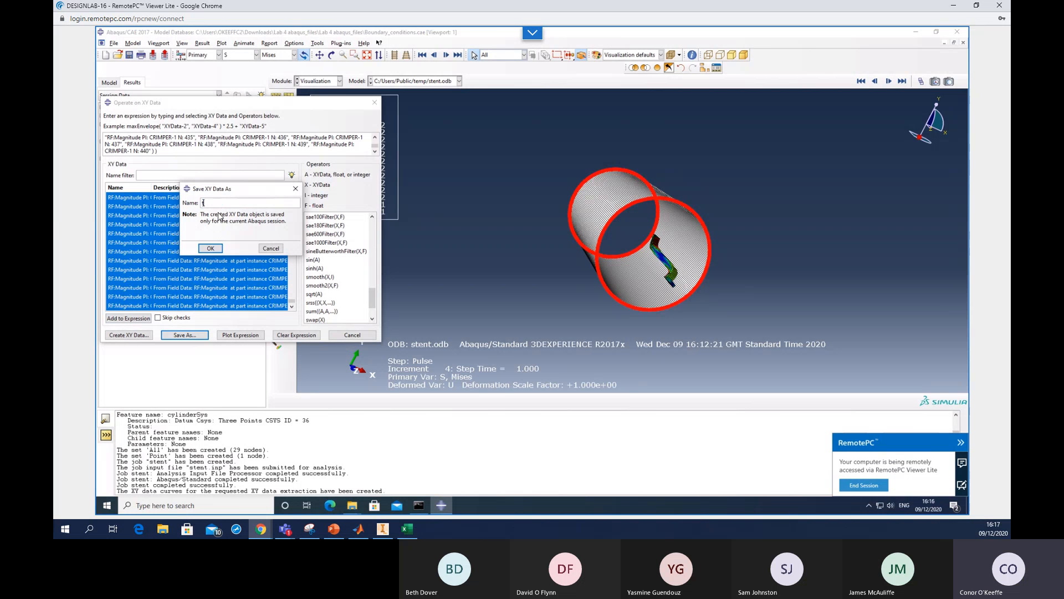
type("otalReactionForce")
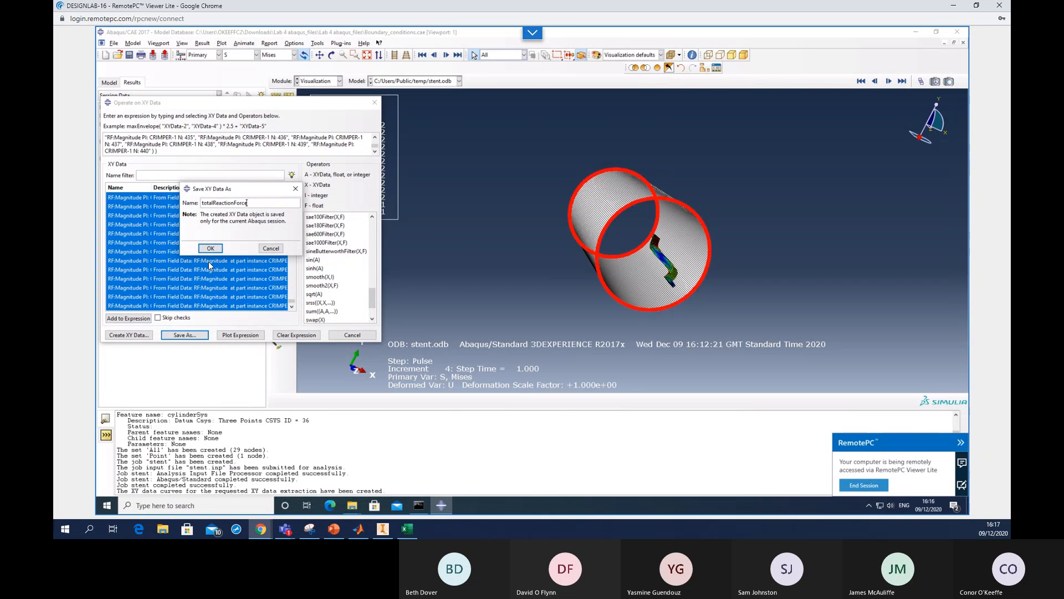
left_click(211, 248)
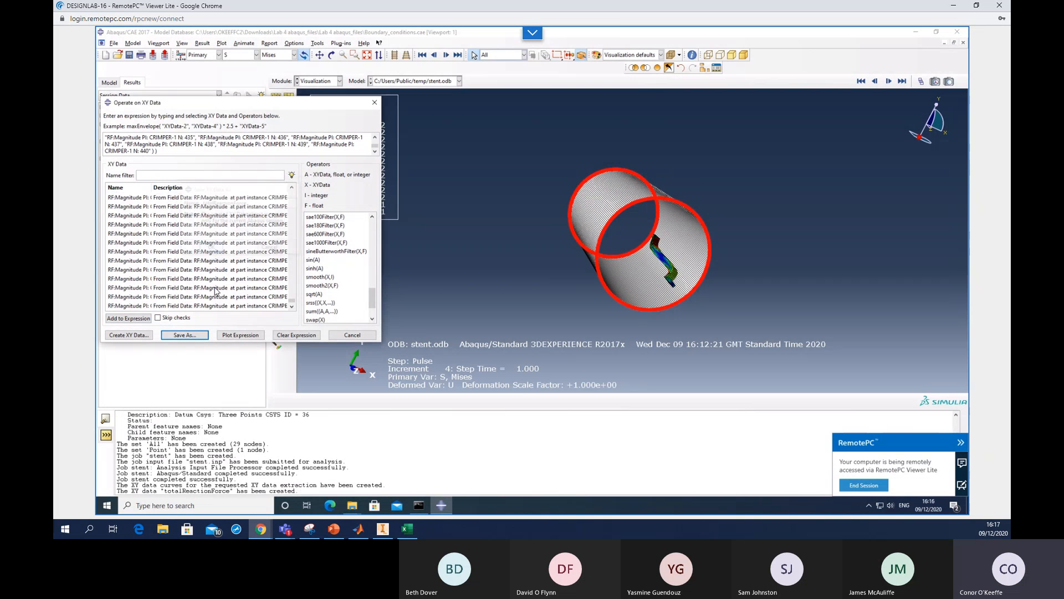
Plot the summed reaction force expression to inspect its curve, and return to the contour plot of the deformed model.
left_click(240, 336)
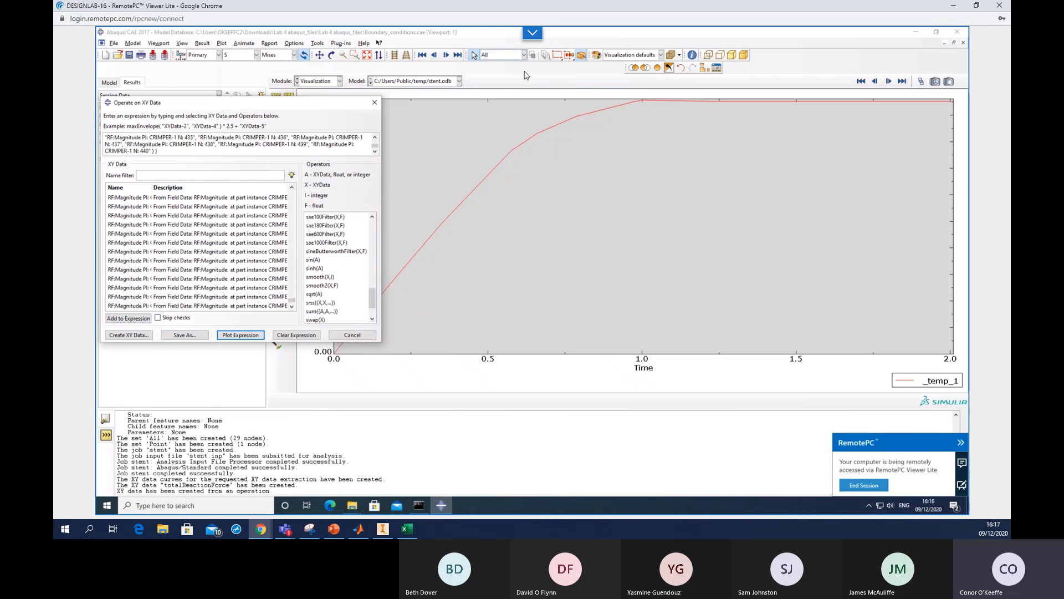
left_click(375, 102)
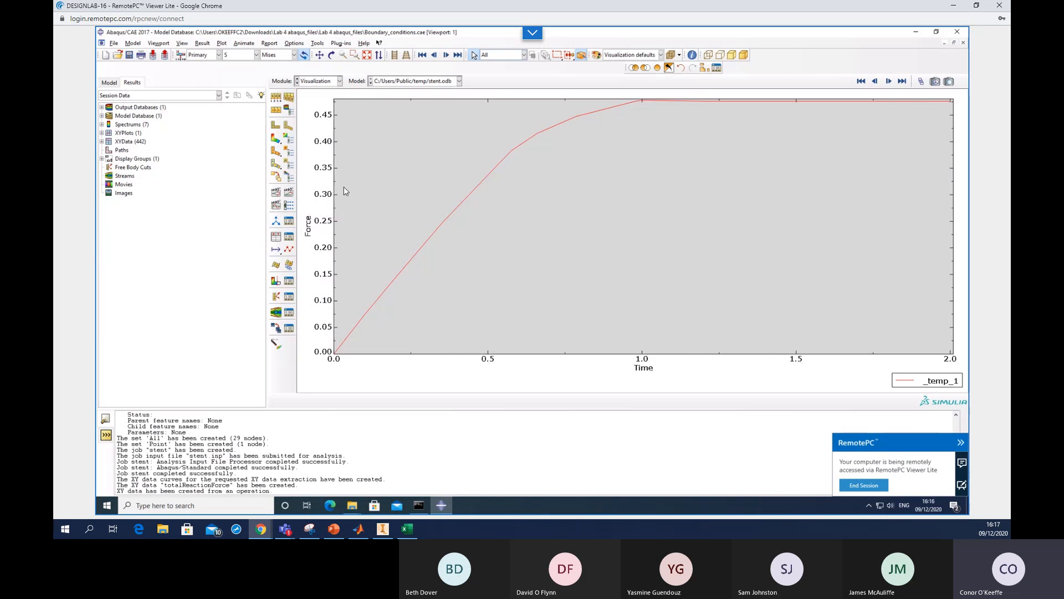
left_click(276, 140)
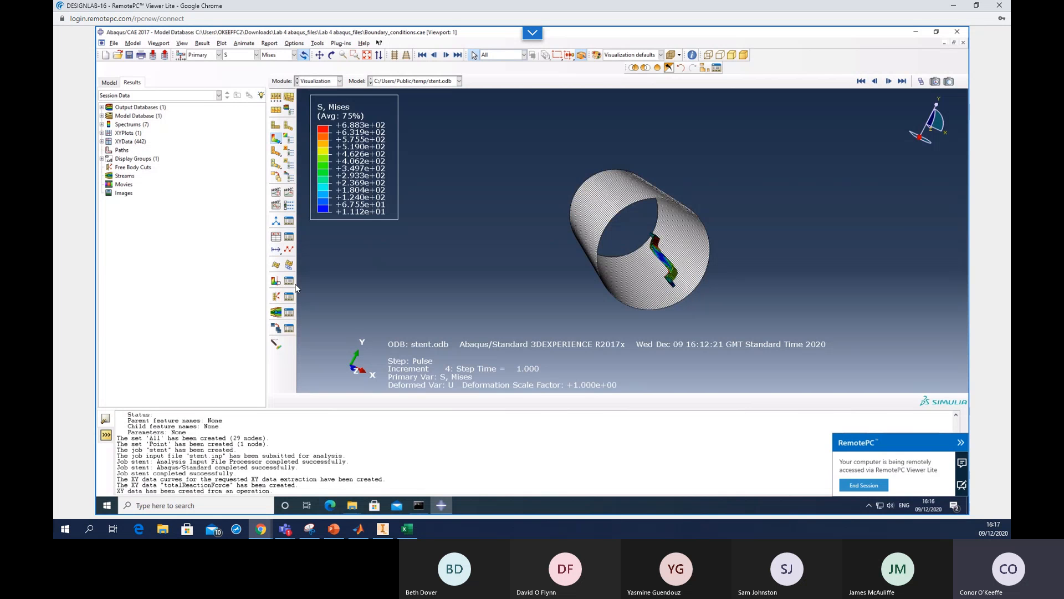
Start a new XY data extraction from ODB field output, replacing reaction force with the Magnitude of U: Spatial displacement as the variable.
left_click(277, 237)
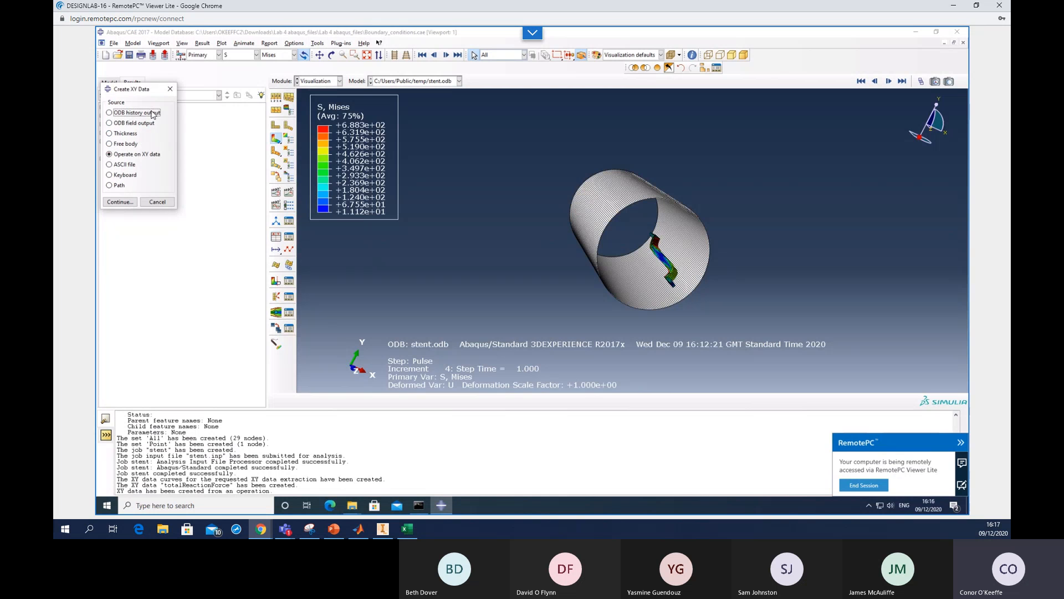
left_click(110, 123)
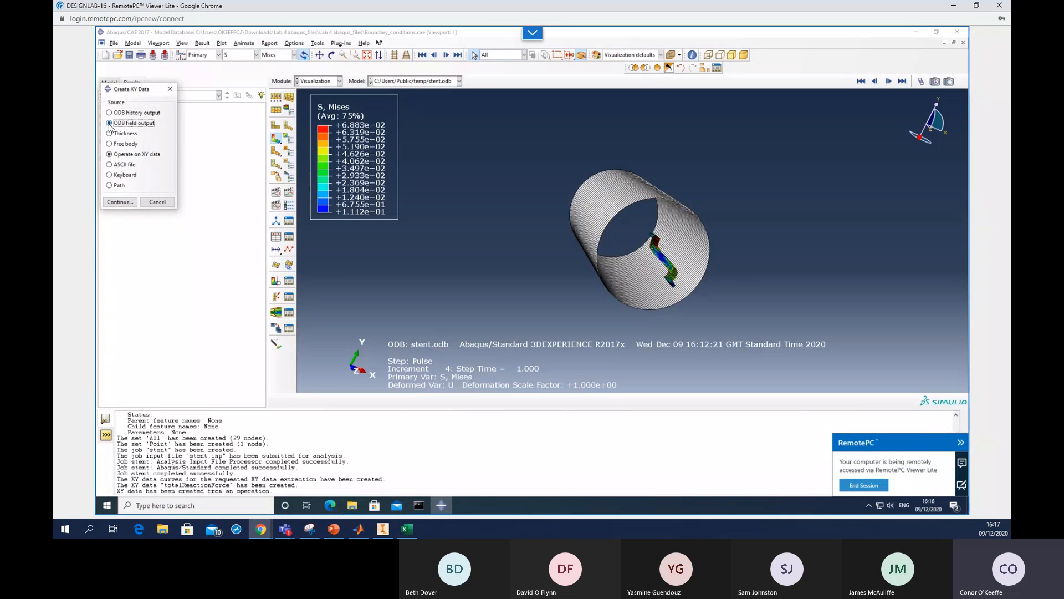
left_click(120, 203)
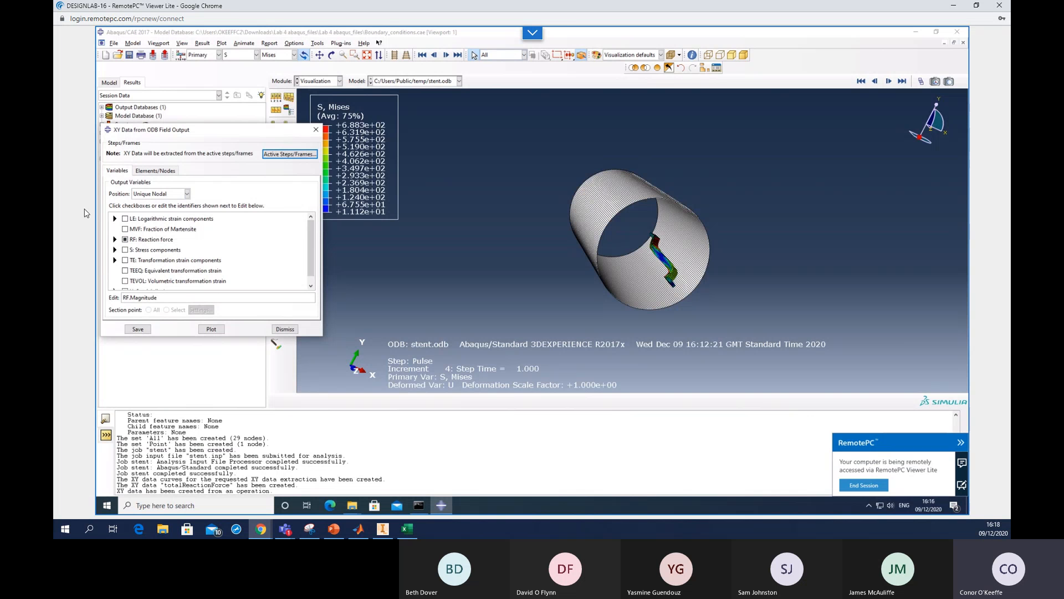
left_click(125, 240)
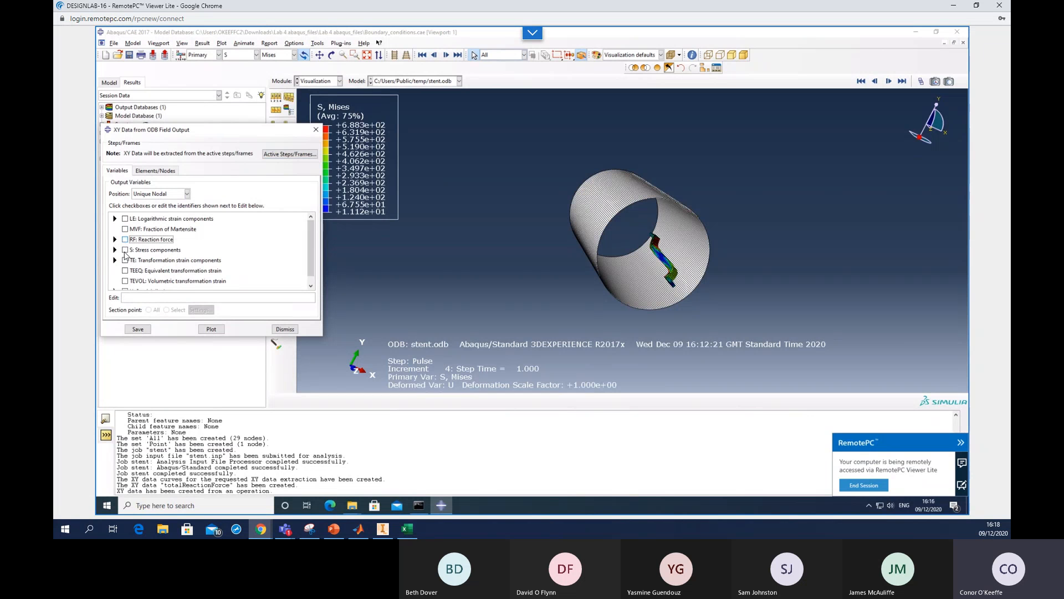
scroll(125, 249, "down", 1)
left_click(115, 284)
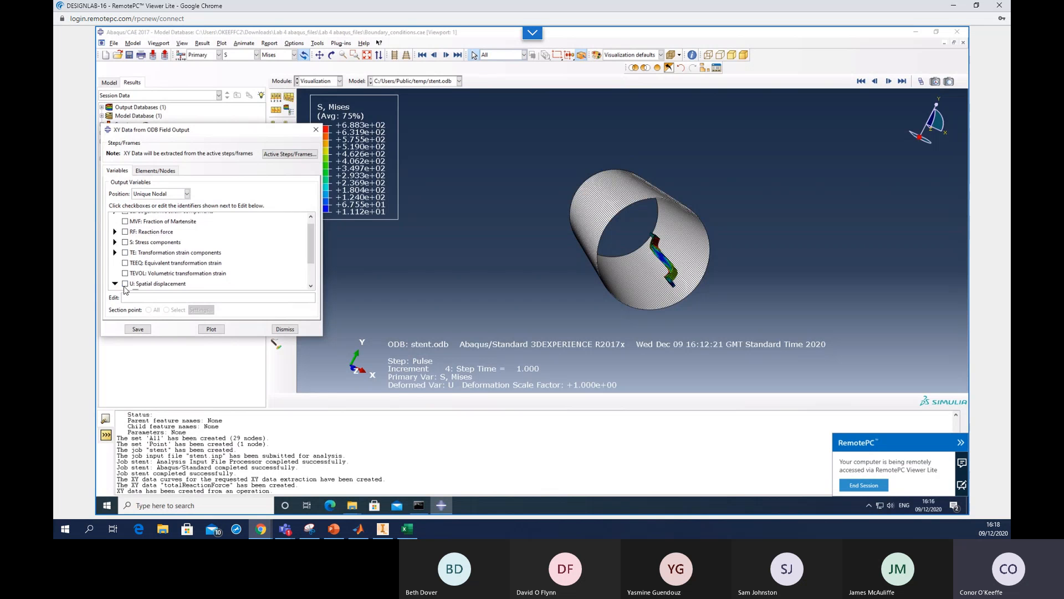
scroll(140, 284, "down", 2)
left_click(136, 258)
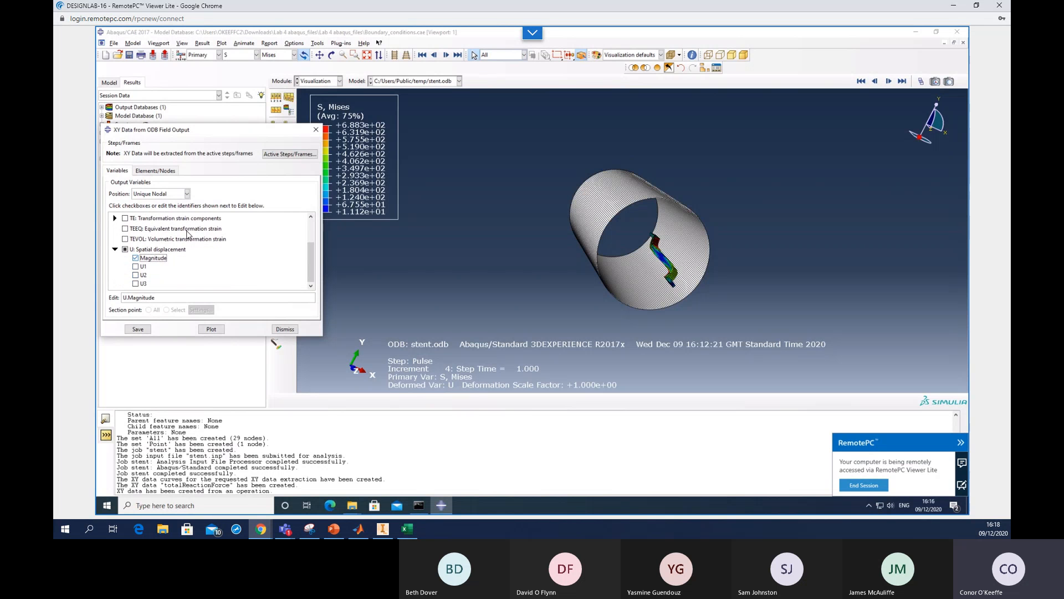
Pick a single node on the crimper cylinder's front edge in the viewport as the extraction location.
left_click(155, 170)
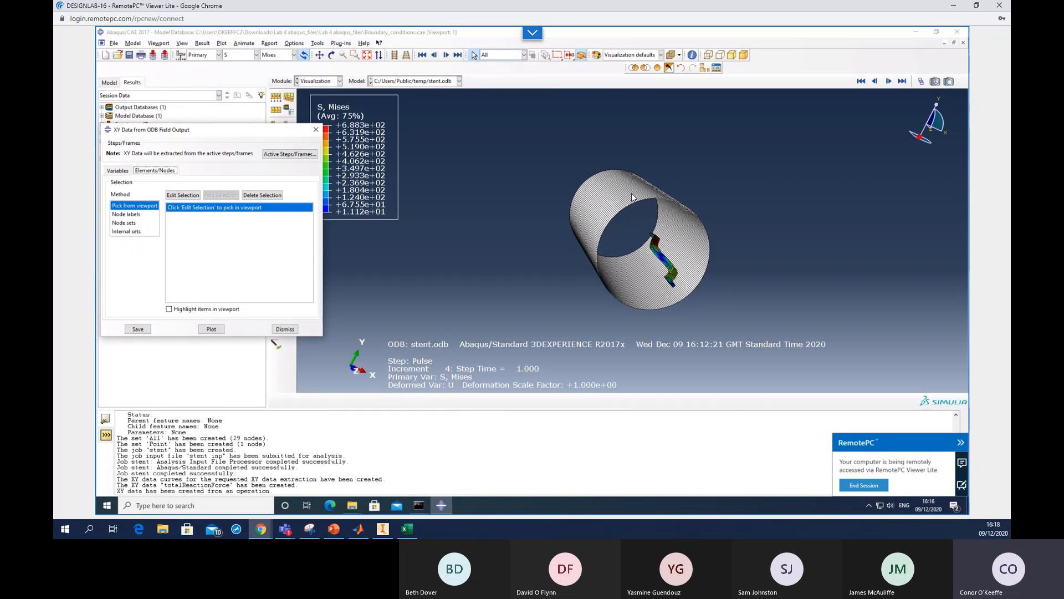
left_click(127, 215)
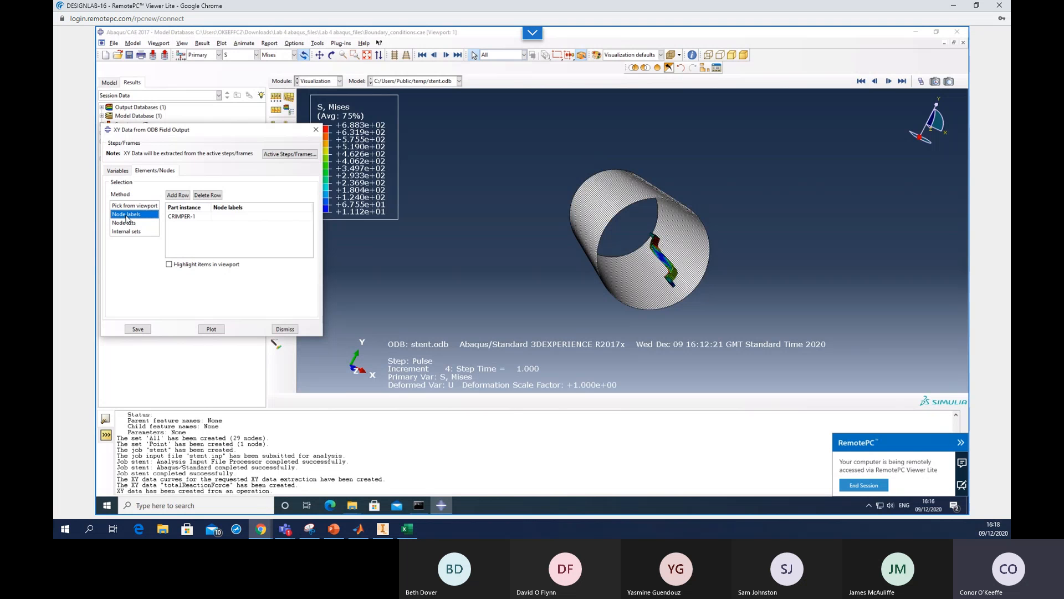
left_click(134, 206)
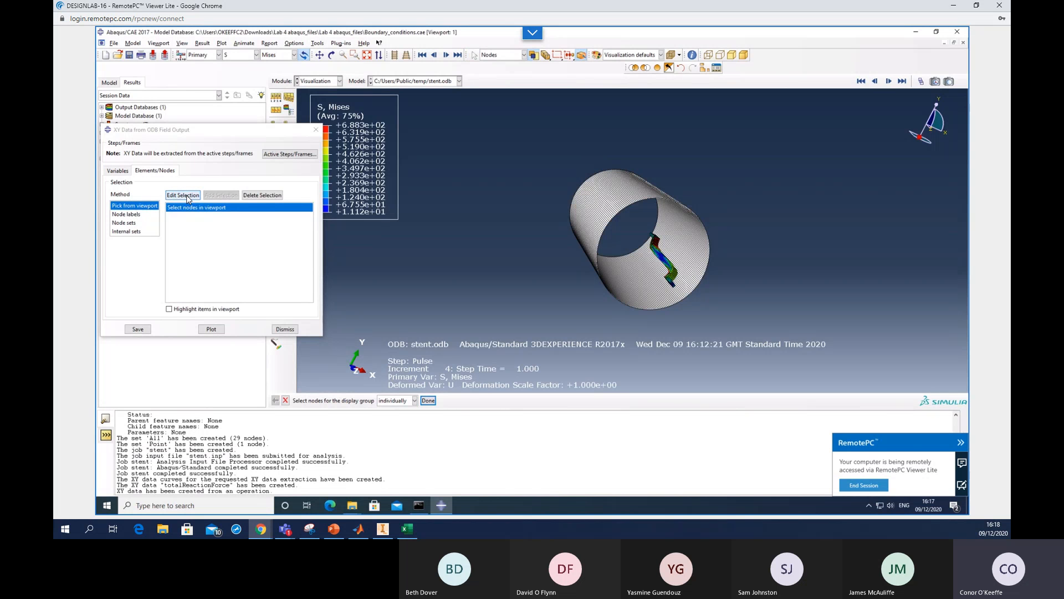
left_click(188, 197)
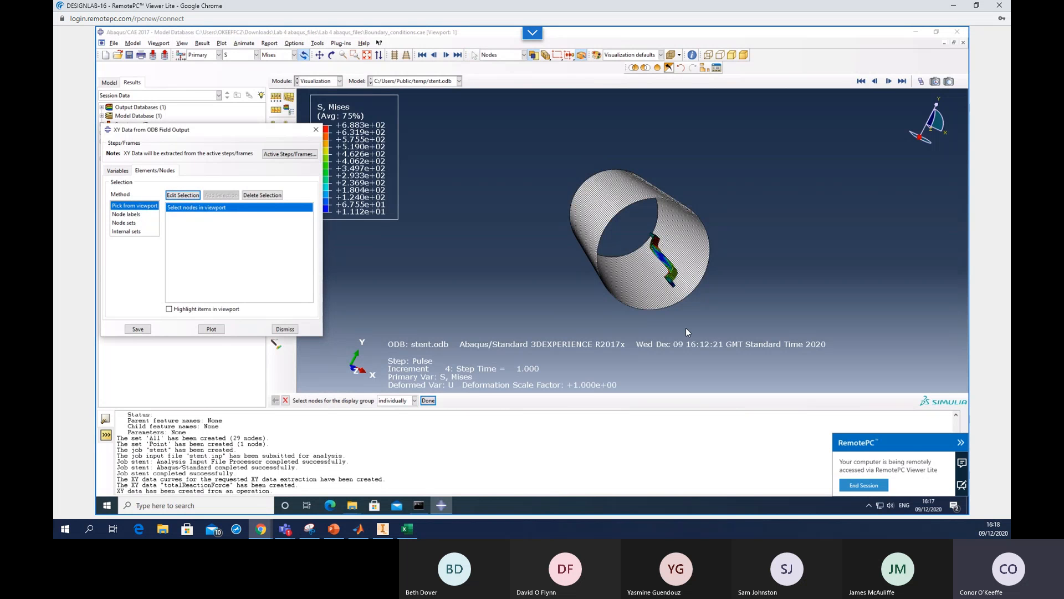
left_click(695, 287)
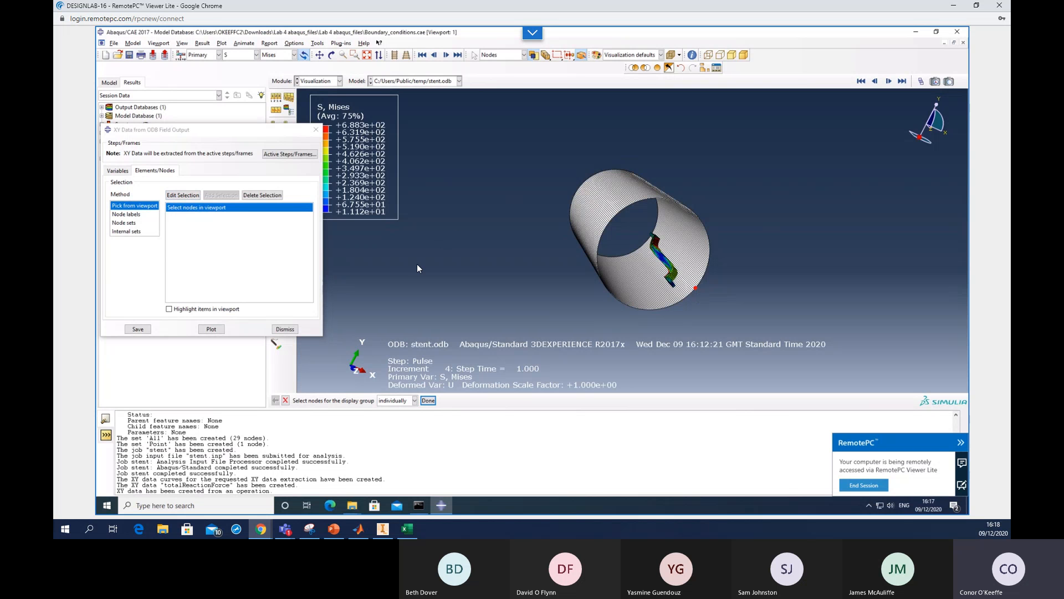
Save the picked node's displacement magnitude as XY data under the default name and close the extraction dialog.
left_click(137, 329)
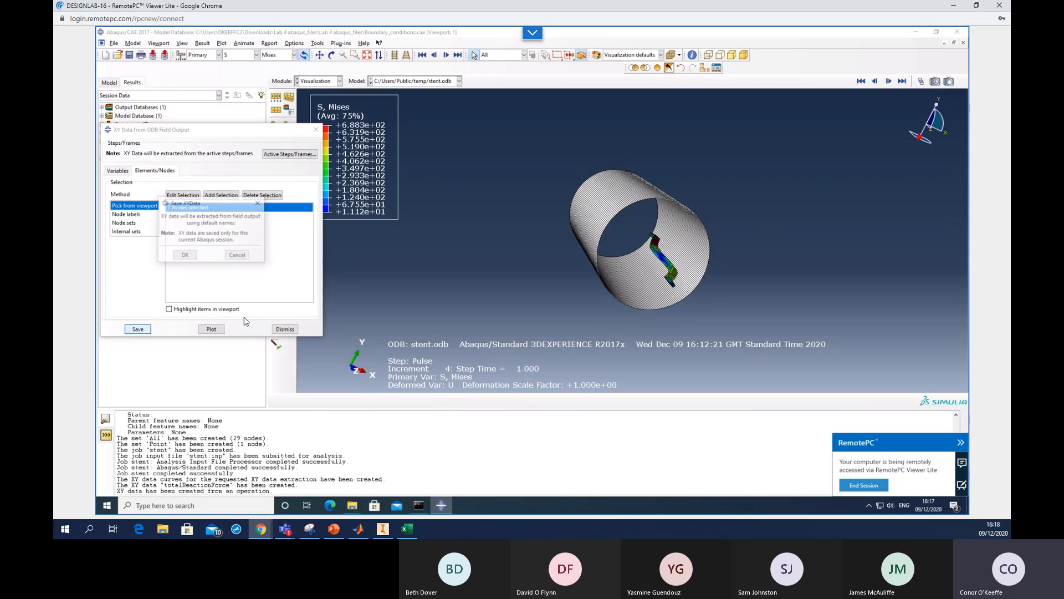
left_click(184, 254)
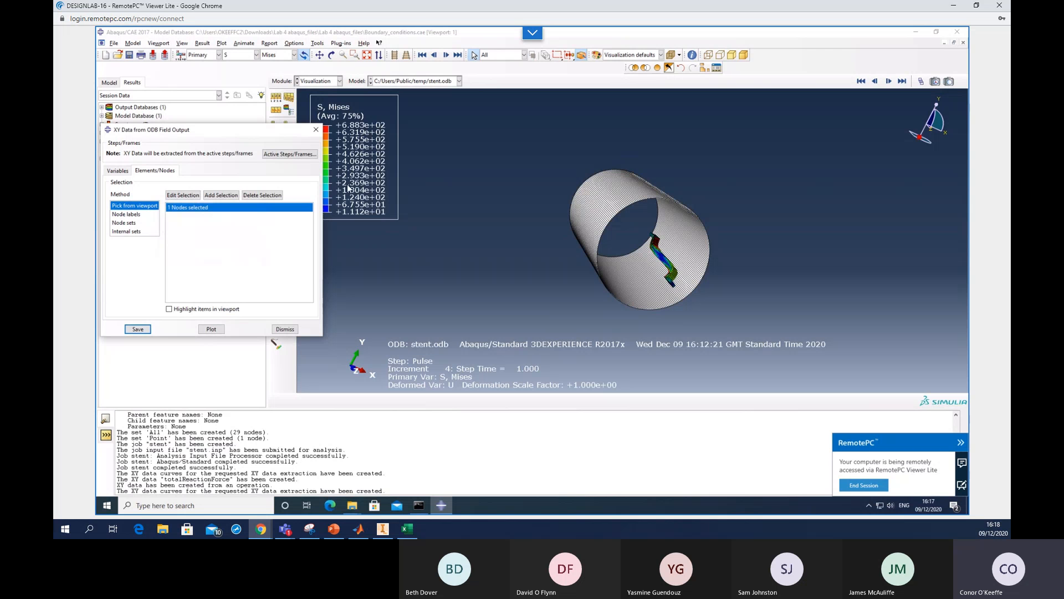
left_click(317, 130)
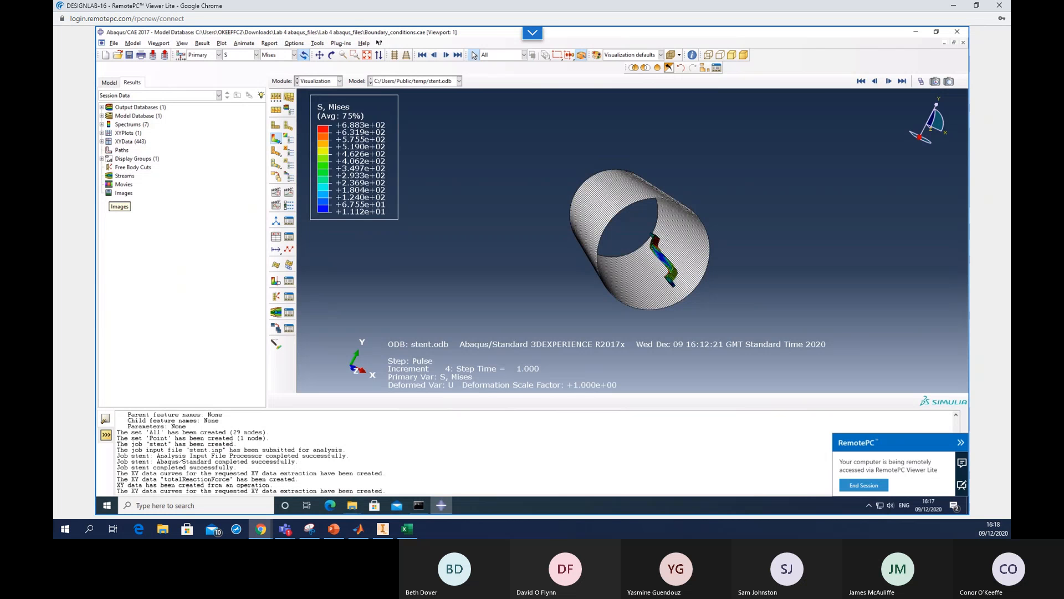
Create an Operate on XY data expression for the crimper diameter: 7-(2*"U:Magnitude PI: CRIMPER-1 N: 432").
left_click(277, 237)
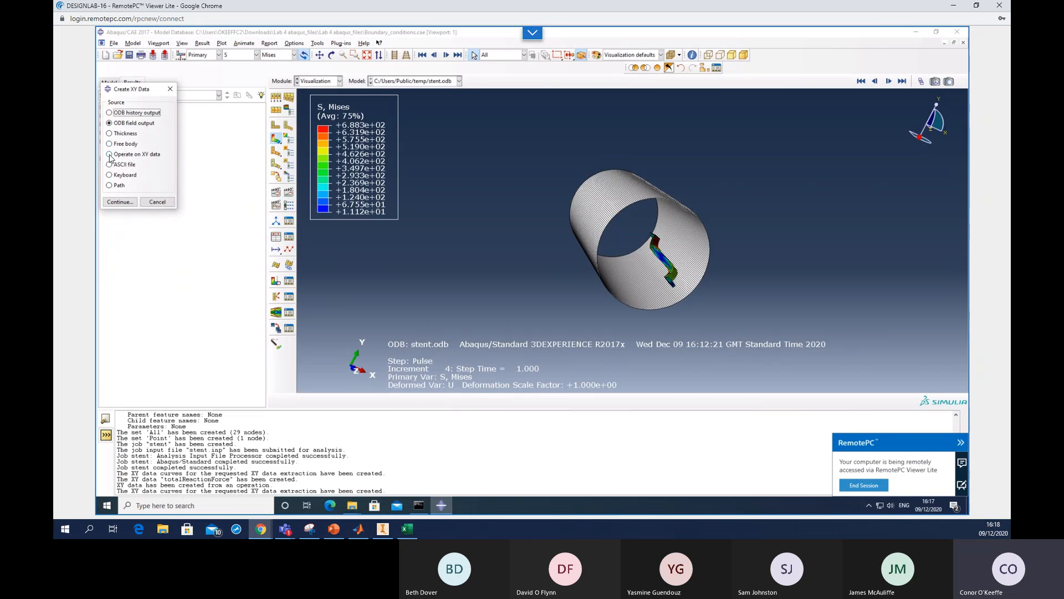
left_click(110, 154)
left_click(119, 202)
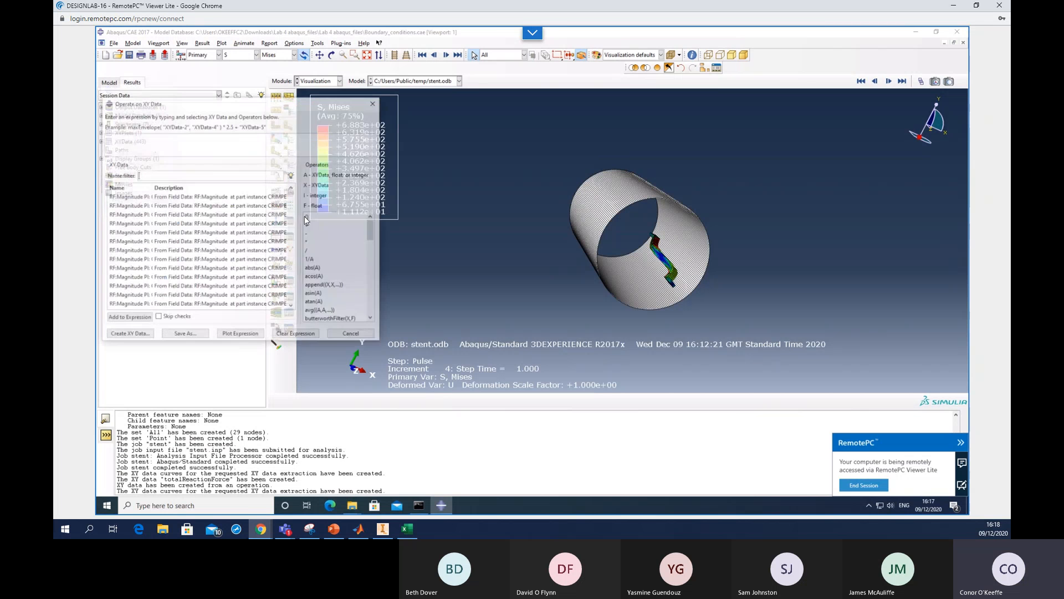
left_click_drag(292, 192, 297, 316)
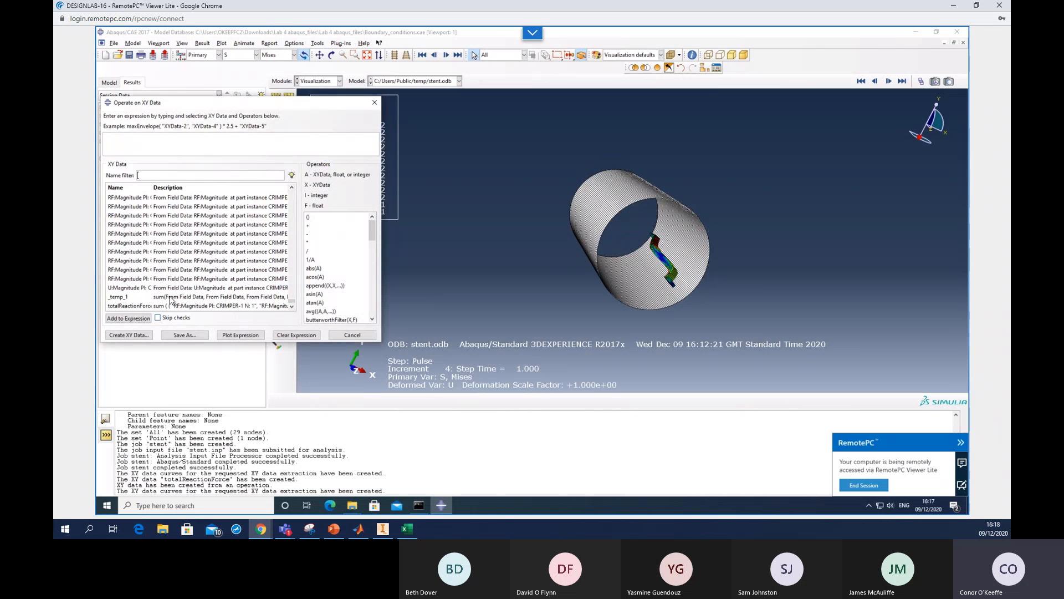
left_click(142, 287)
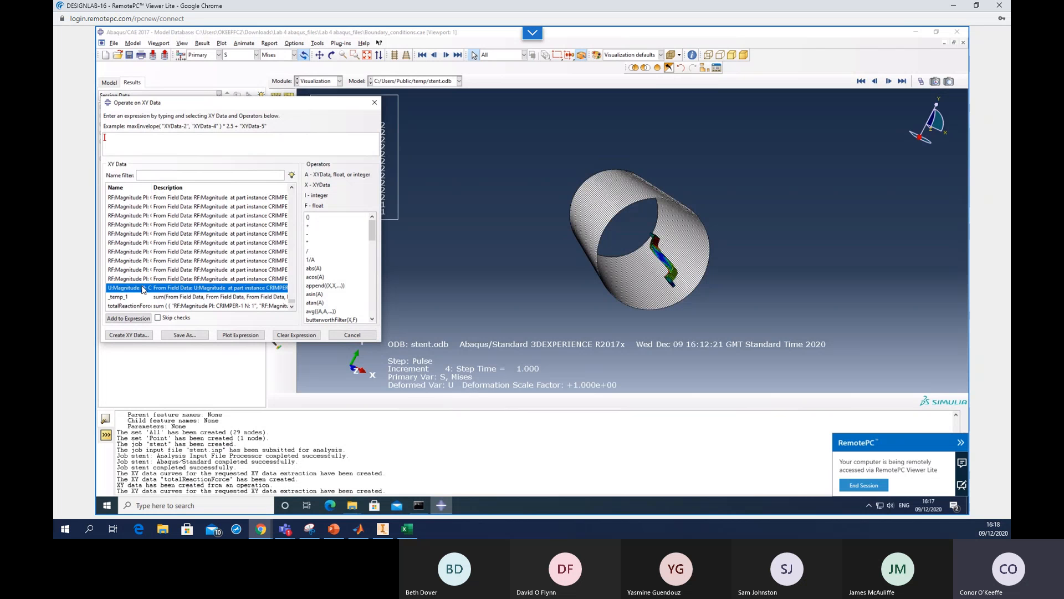
left_click(130, 318)
key("Home")
type("7-")
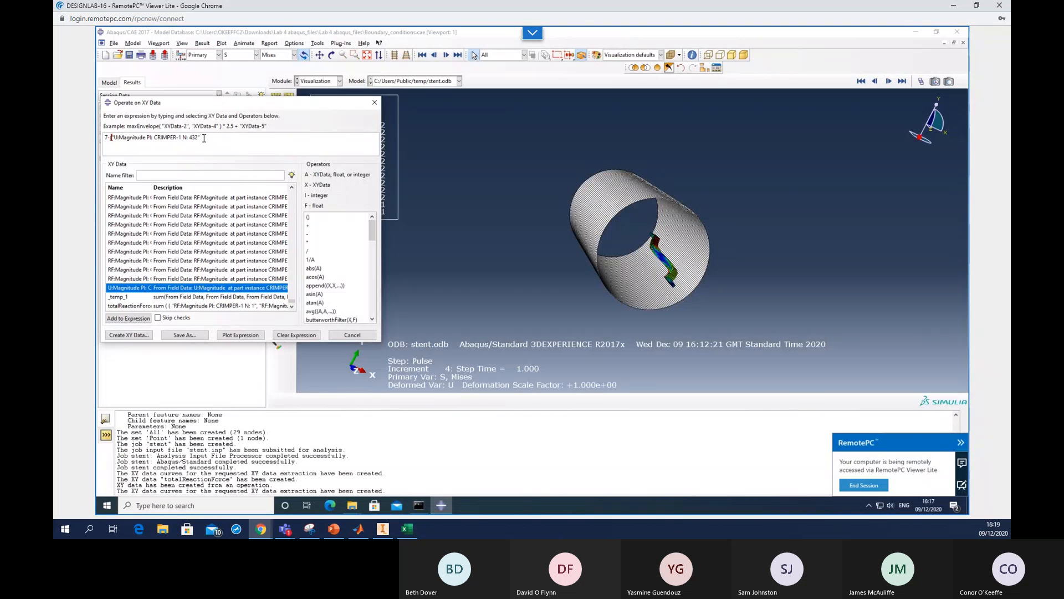
type("(2*")
Save the diameter expression as XY data named totalDiameter and plot it over time.
left_click(186, 336)
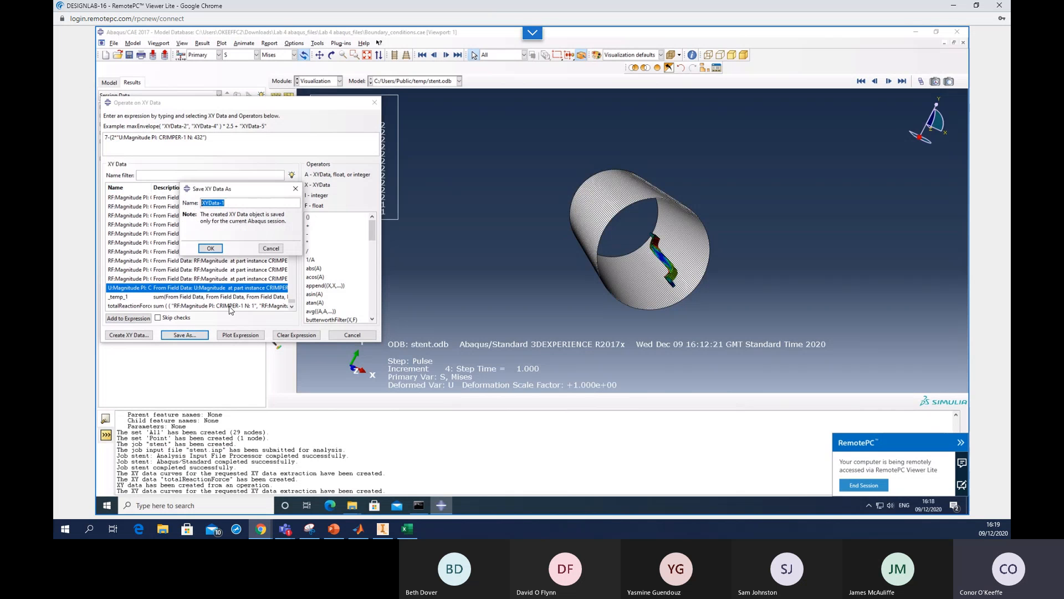
type("totalDia")
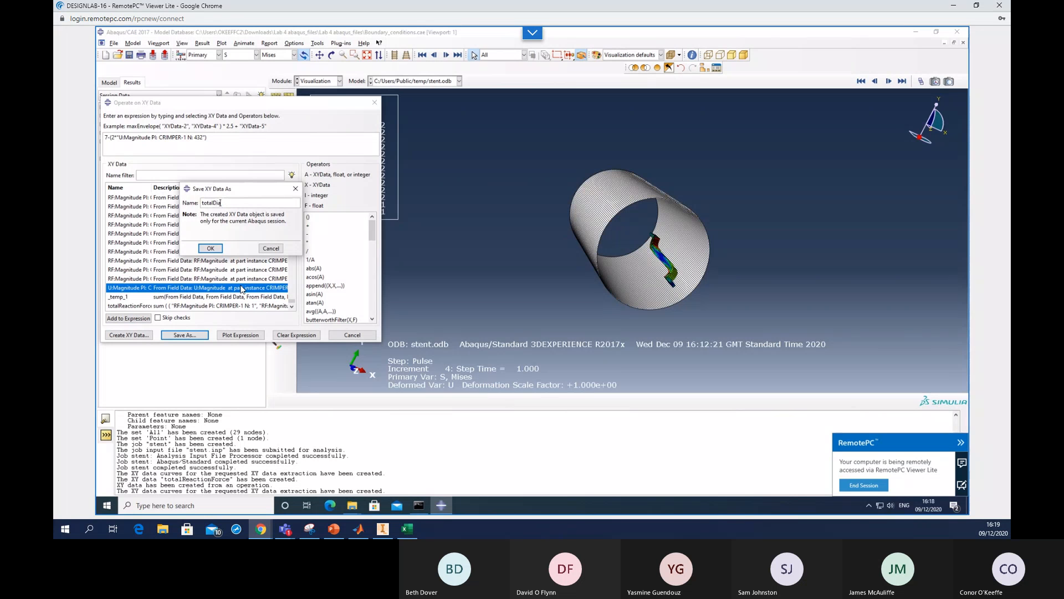
type("meter")
left_click(211, 248)
left_click(240, 336)
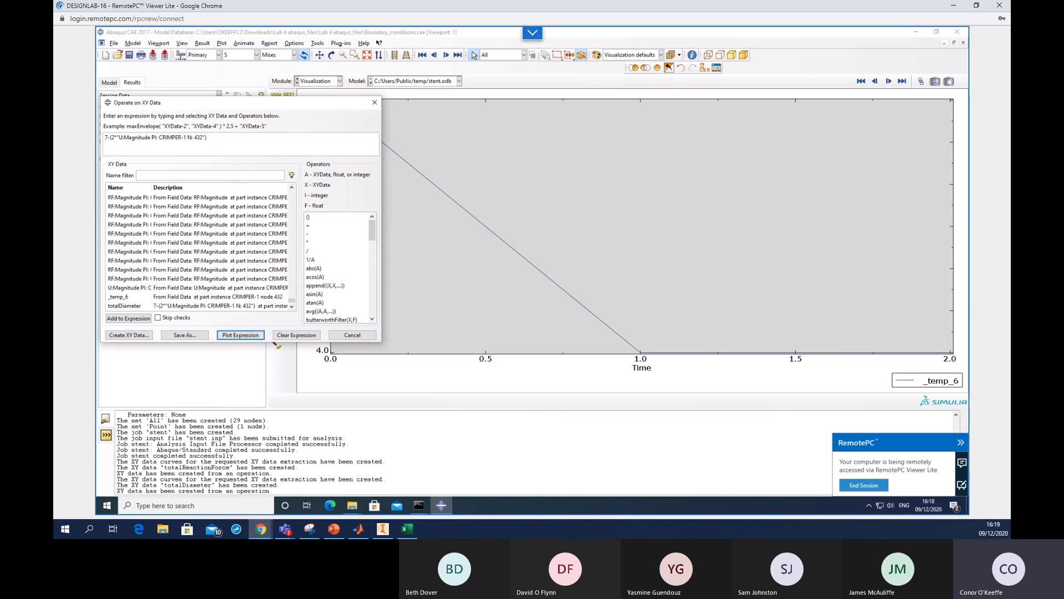
Return to the contour plot of the model and start a new Operate on XY Data expression with the combine(X,X) operator.
left_click(375, 102)
left_click(275, 139)
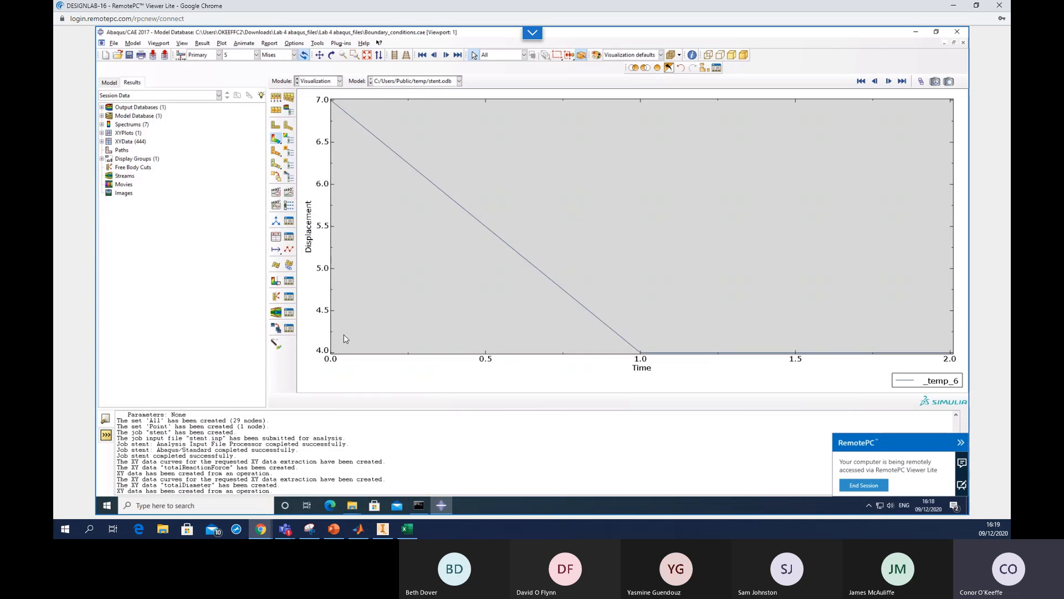
left_click(288, 237)
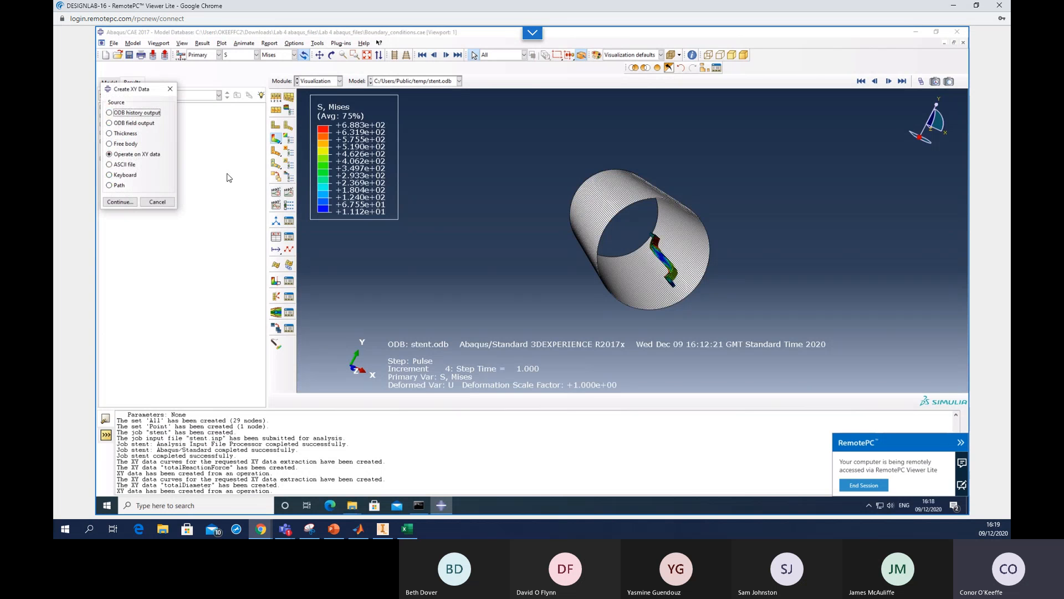
left_click(132, 203)
scroll(341, 274, "down", 10)
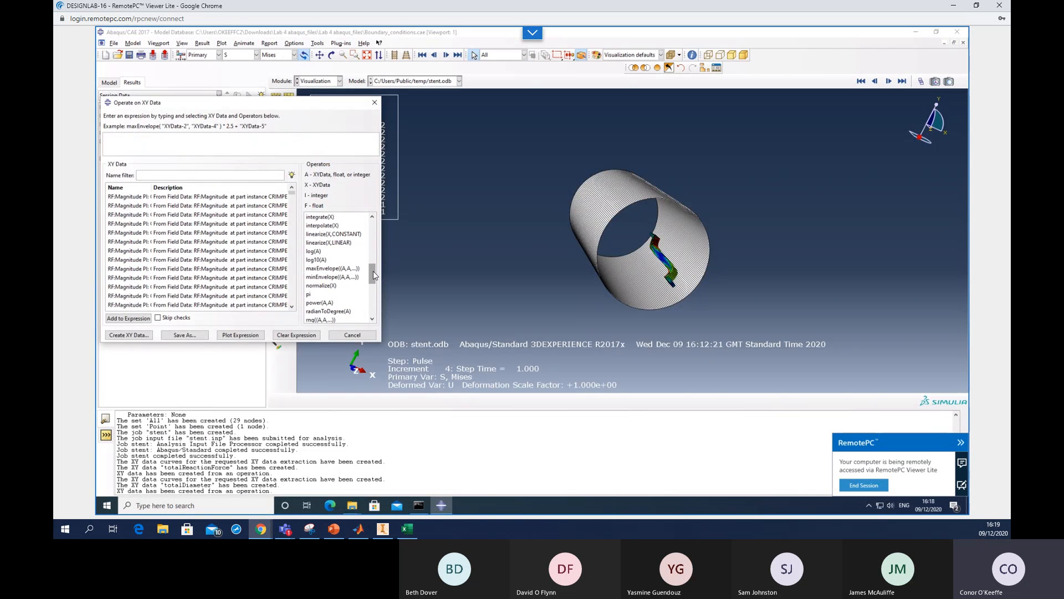
scroll(373, 272, "down", 5)
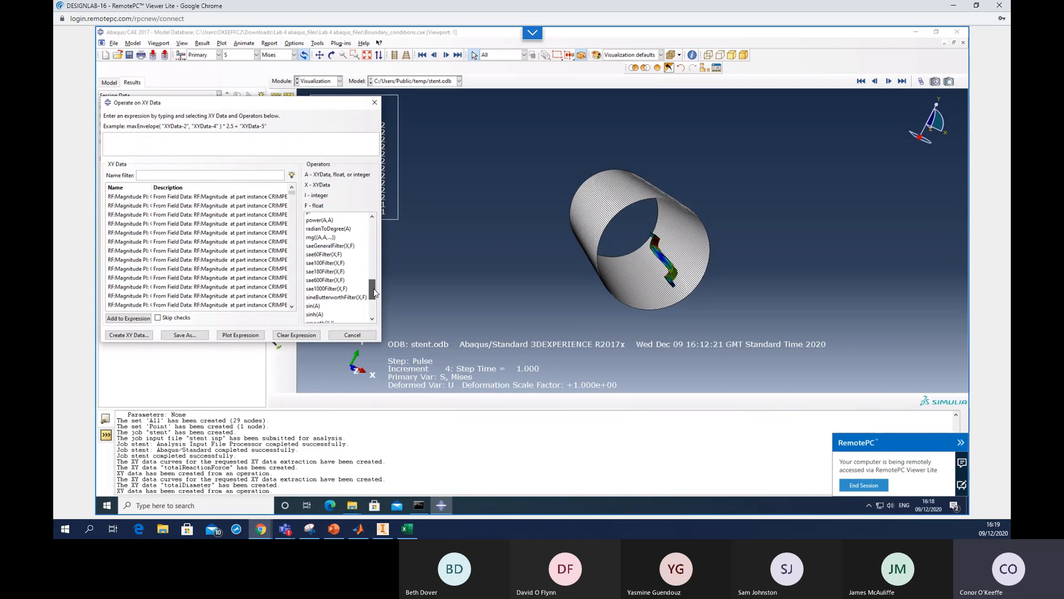
scroll(373, 277, "up", 10)
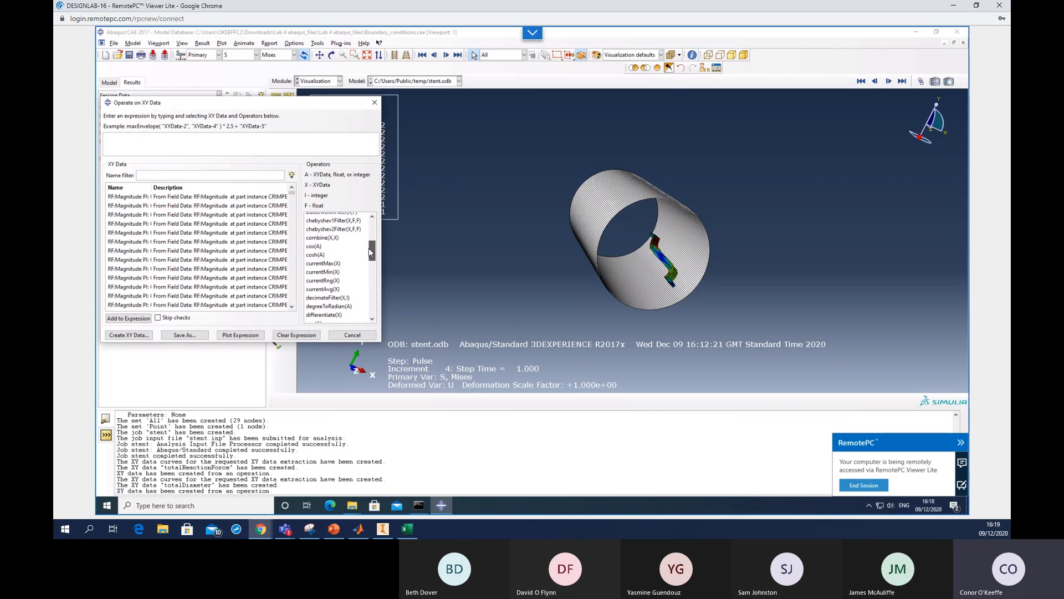
left_click(324, 237)
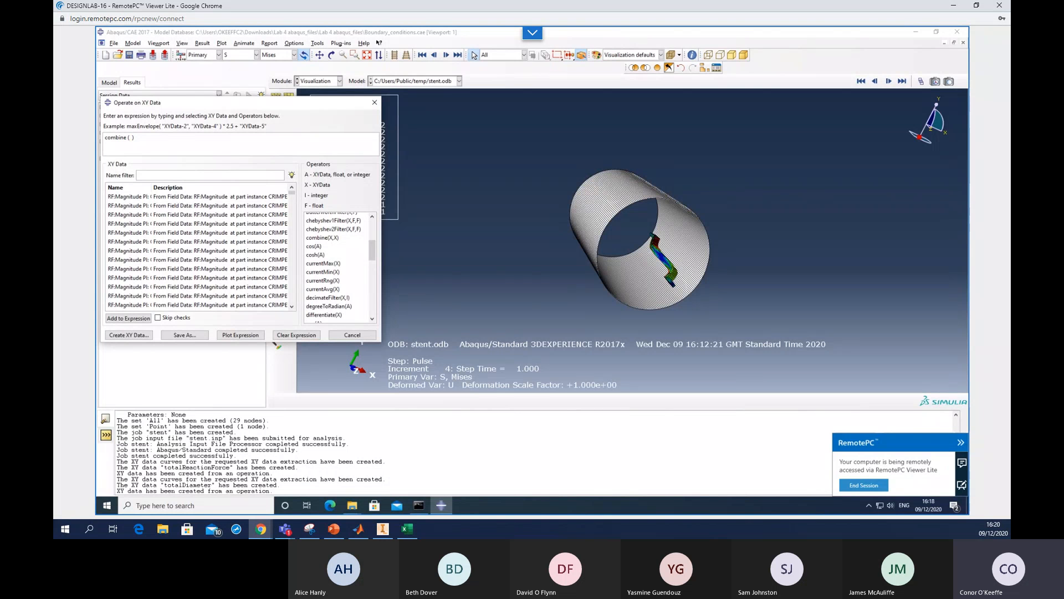
Insert totalDiameter and totalReactionForce as the comma-separated arguments of the combine expression.
scroll(159, 211, "down", 5)
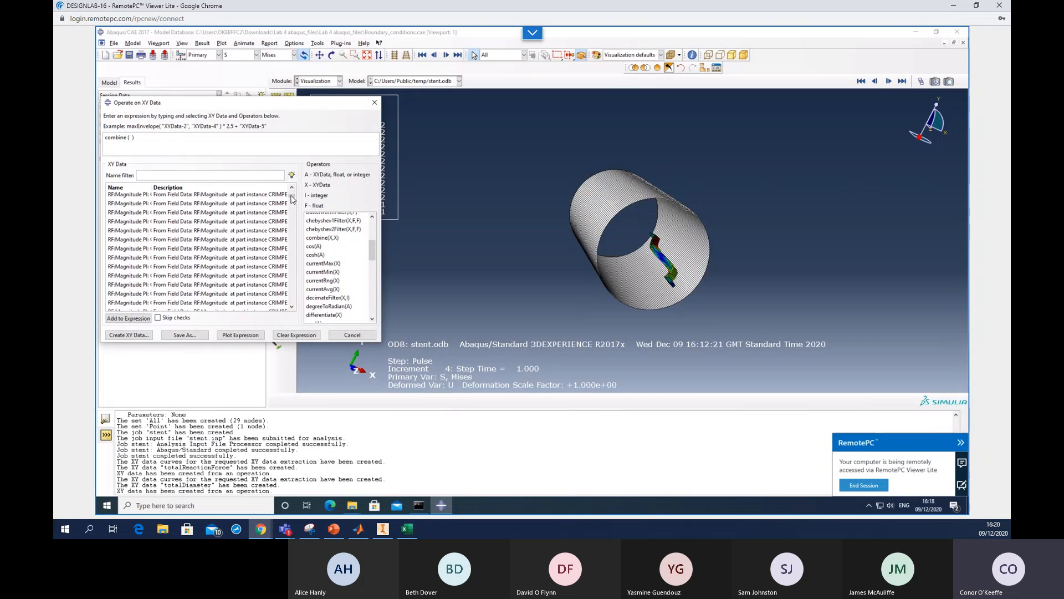
scroll(297, 286, "down", 3)
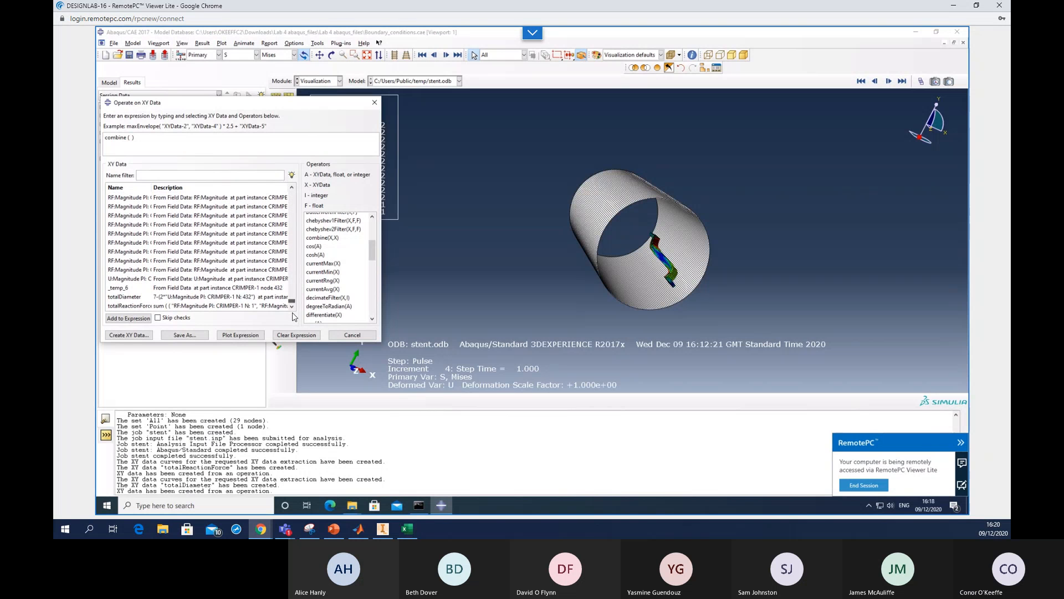
left_click(182, 300)
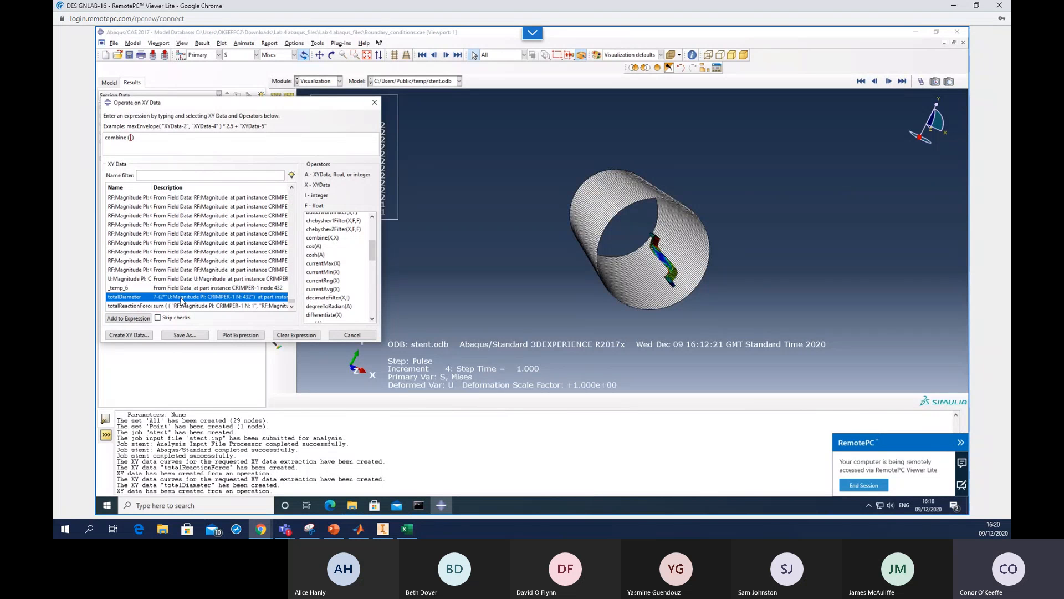
left_click(129, 318)
type(",")
key("BackSpace")
key("BackSpace")
left_click(133, 306)
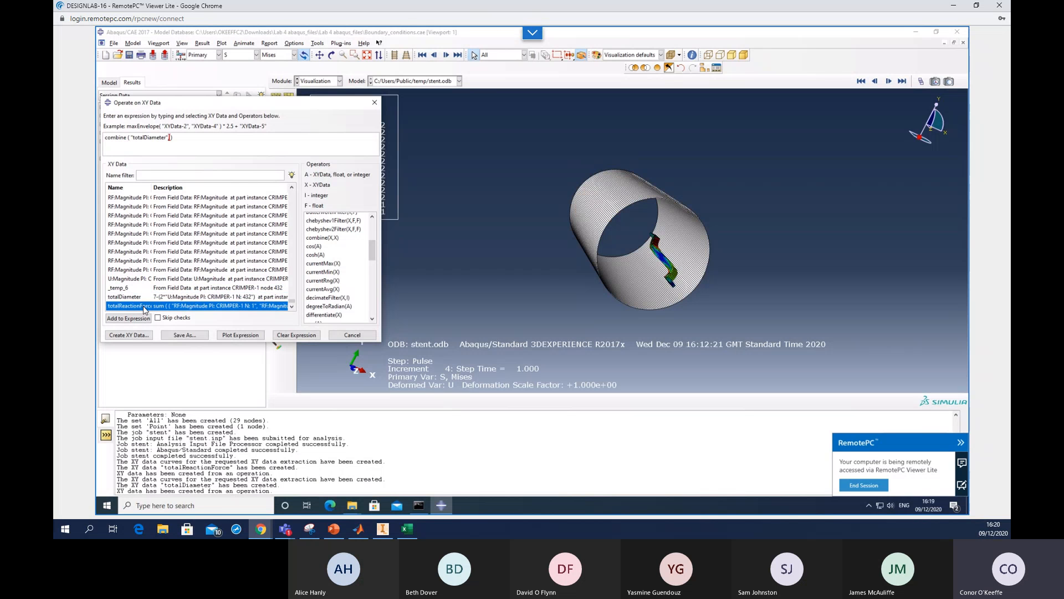
left_click(129, 320)
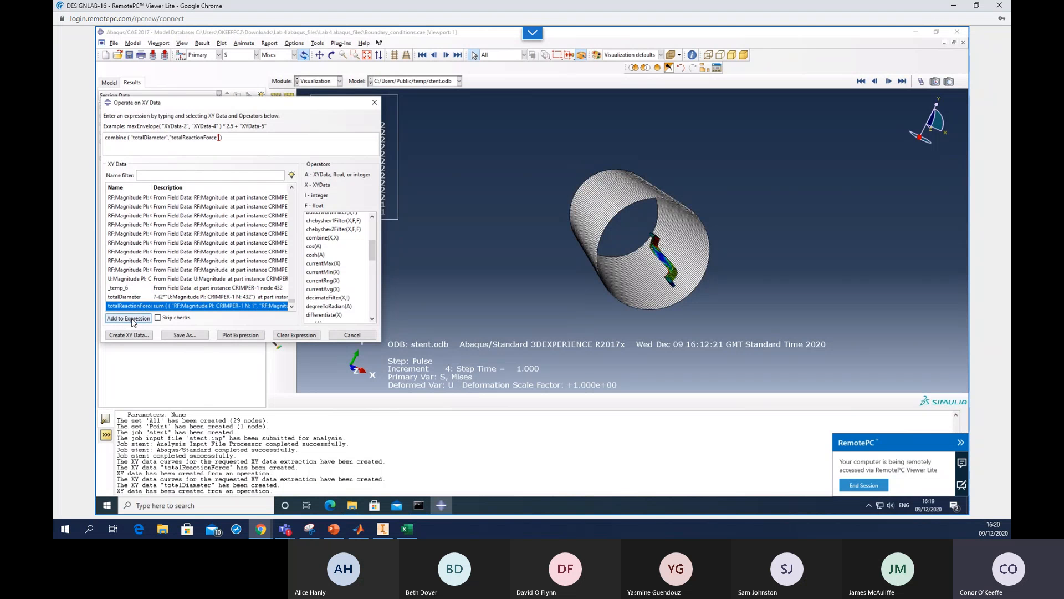
Plot the combined force-versus-diameter expression, then close the XY operation dialog and restore the stress contour display.
left_click(241, 335)
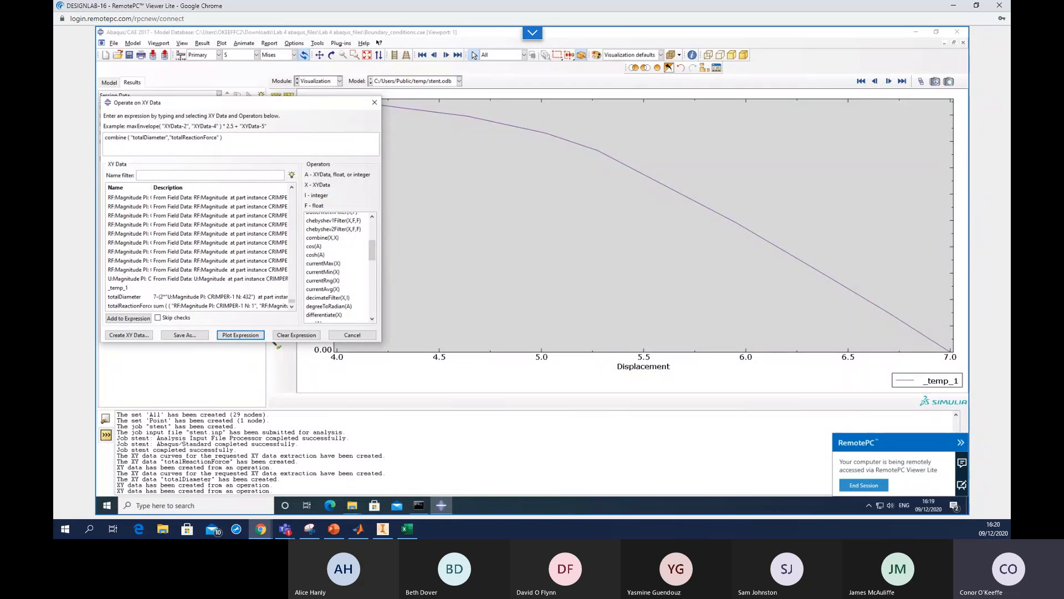
left_click(374, 104)
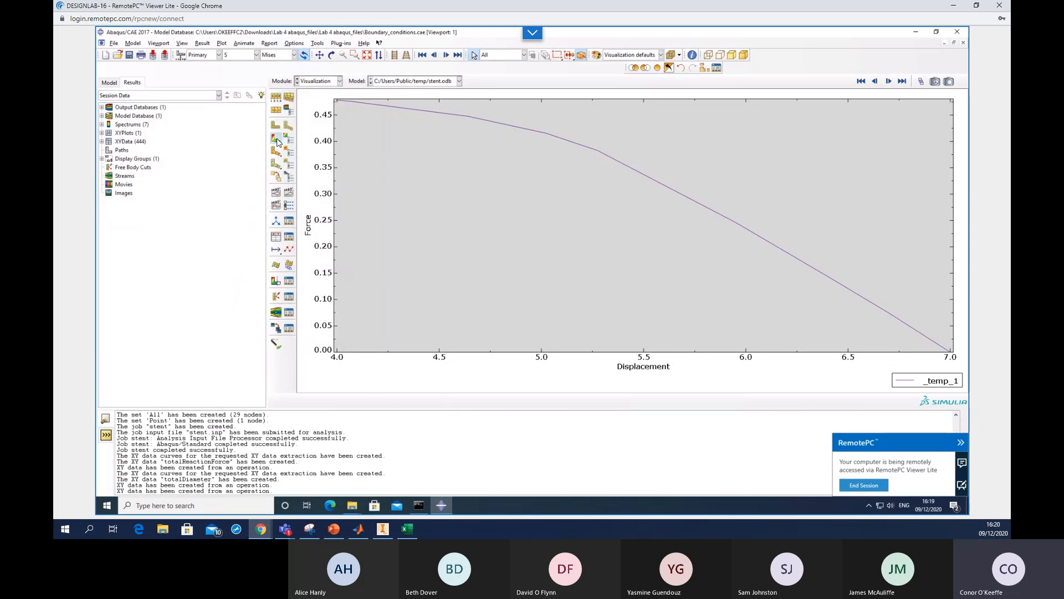
left_click(276, 139)
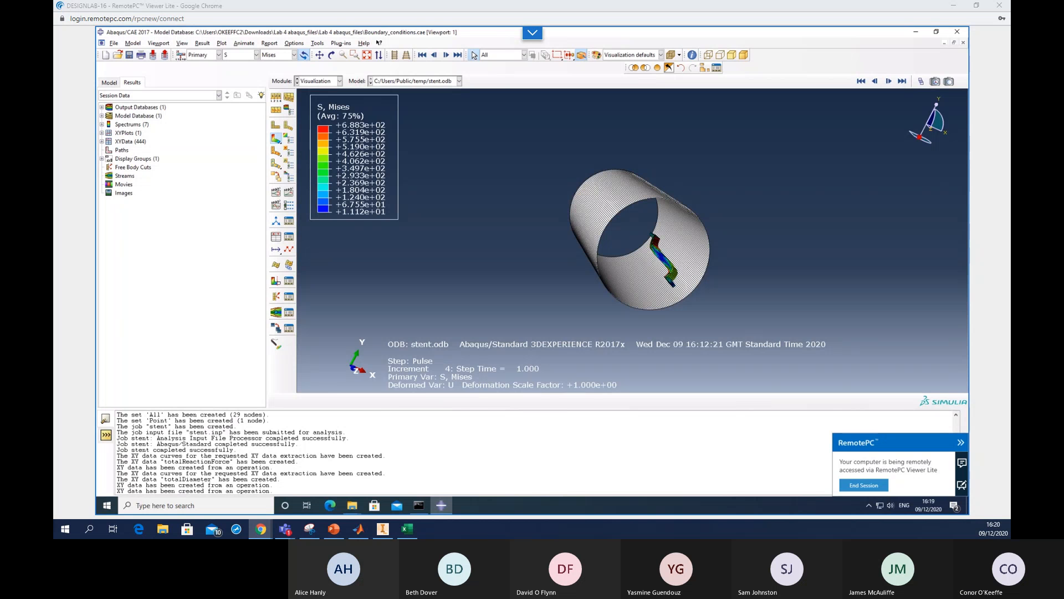
Switch to the 5BIO4_Project_Outline PDF in Chrome and examine the project brief, design changes, stent geometry and crimping tool sections.
left_click_drag(139, 238, 250, 100)
double_click(250, 101)
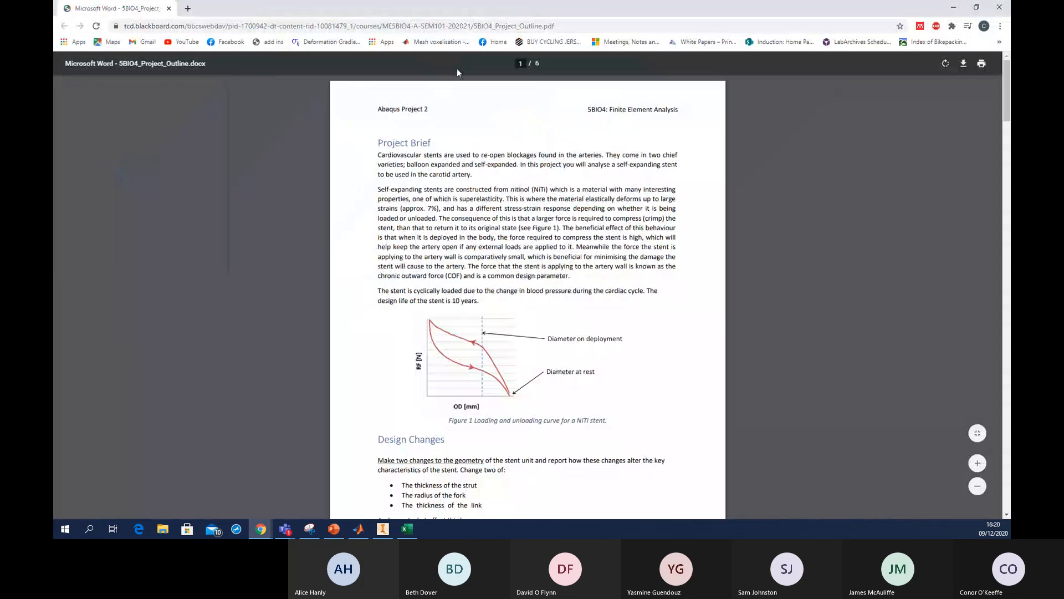
scroll(535, 244, "down", 3)
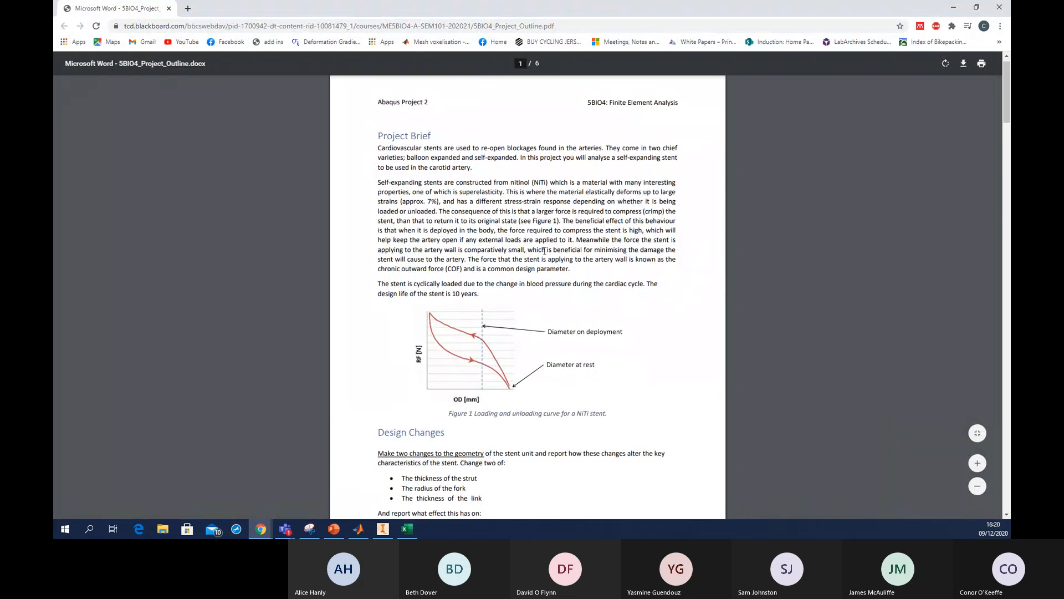
scroll(531, 235, "down", 8)
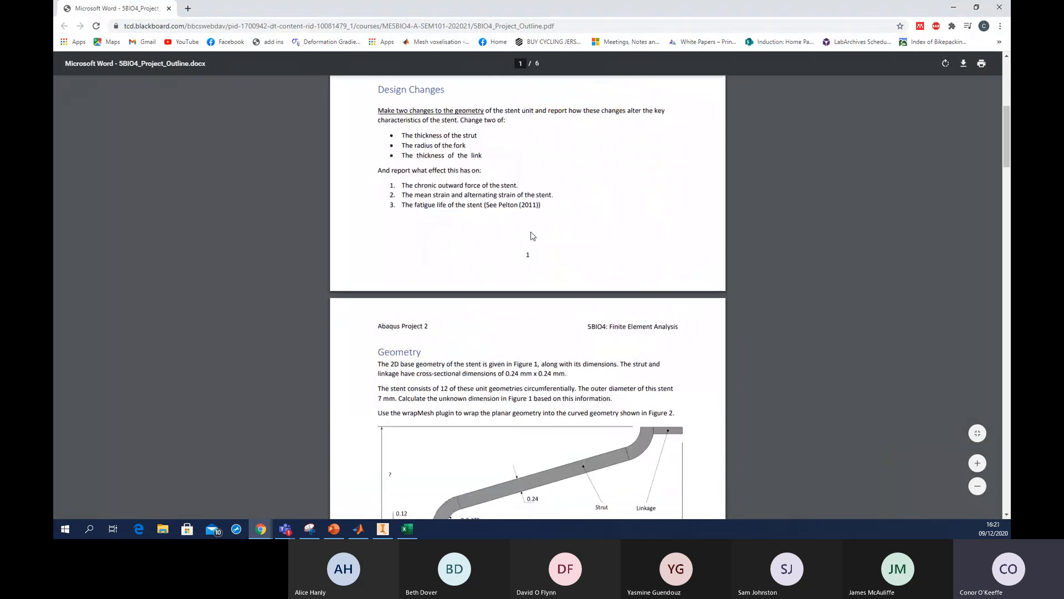
scroll(532, 236, "down", 1)
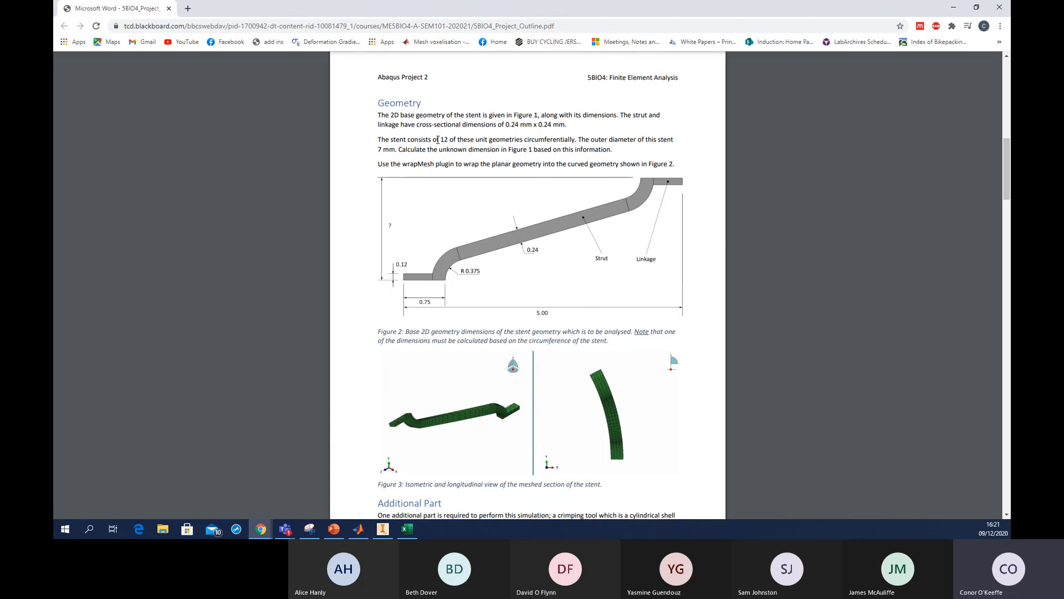
left_click_drag(437, 139, 449, 150)
left_click(448, 150)
scroll(449, 152, "down", 2)
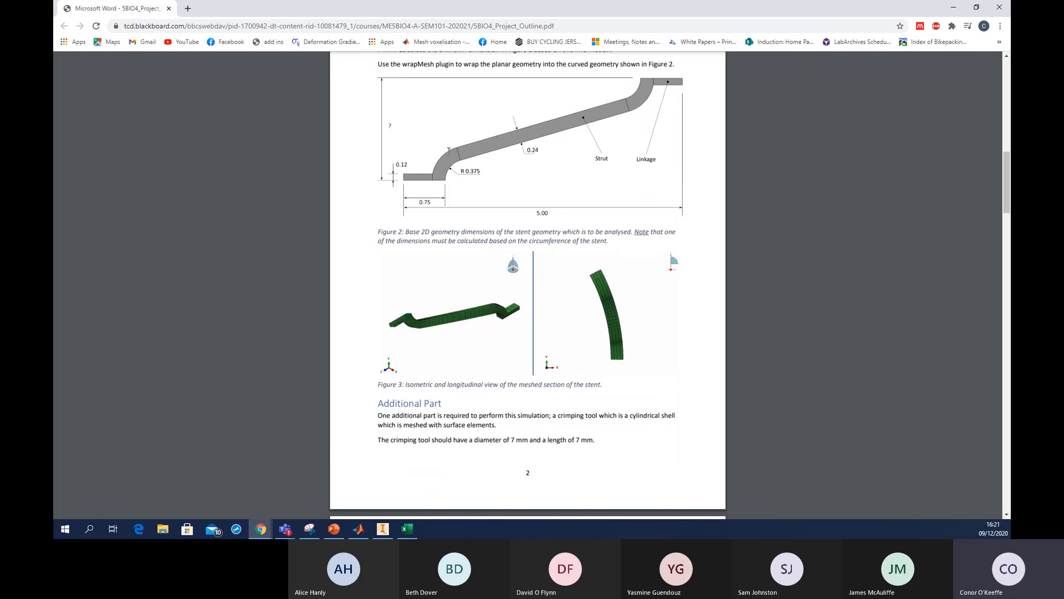